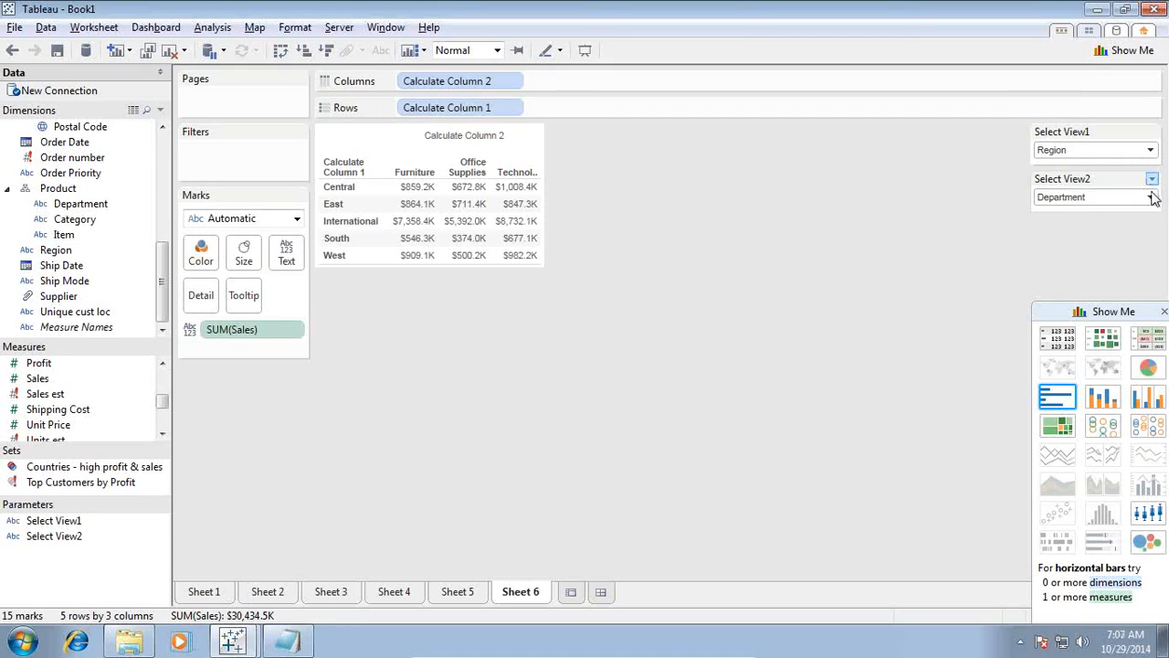
# - Set the Select View1 parameter to Customer Segment and switch Select View2 to Category, finishing on Region
pyautogui.click(1150, 152)
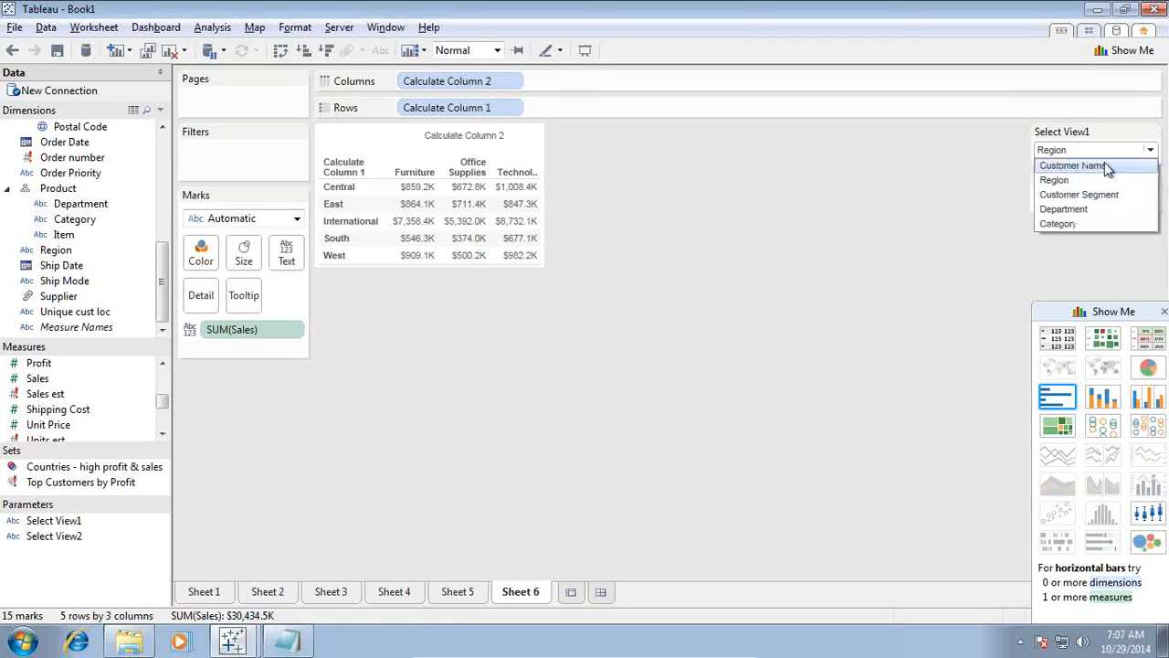
pyautogui.click(1083, 195)
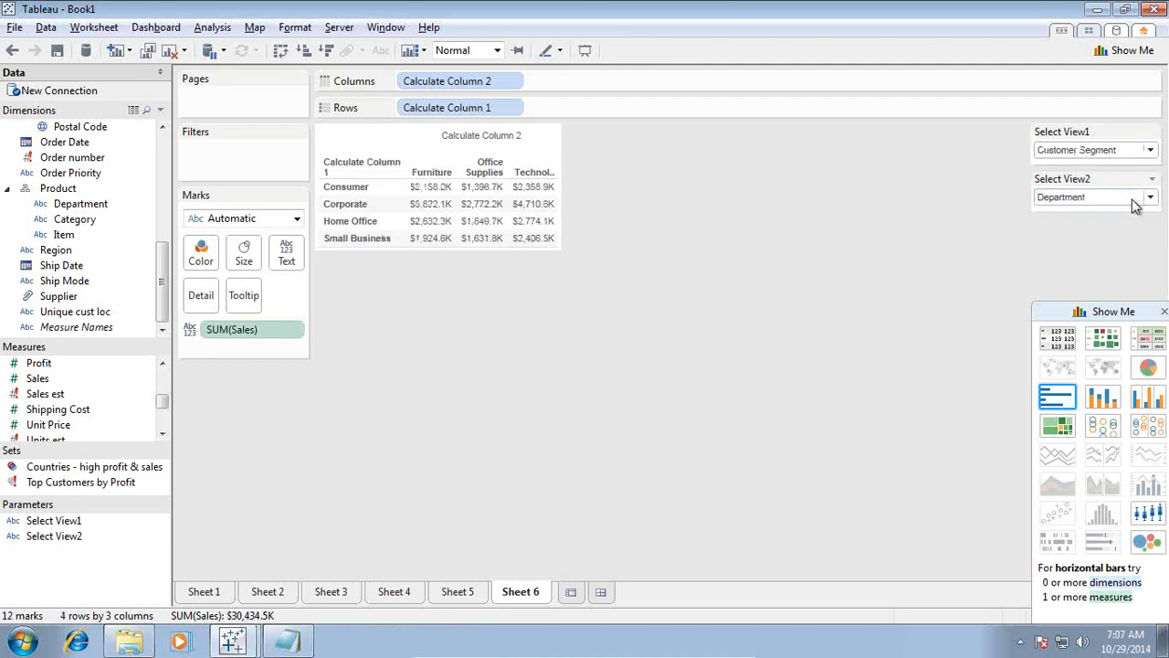
pyautogui.click(1149, 197)
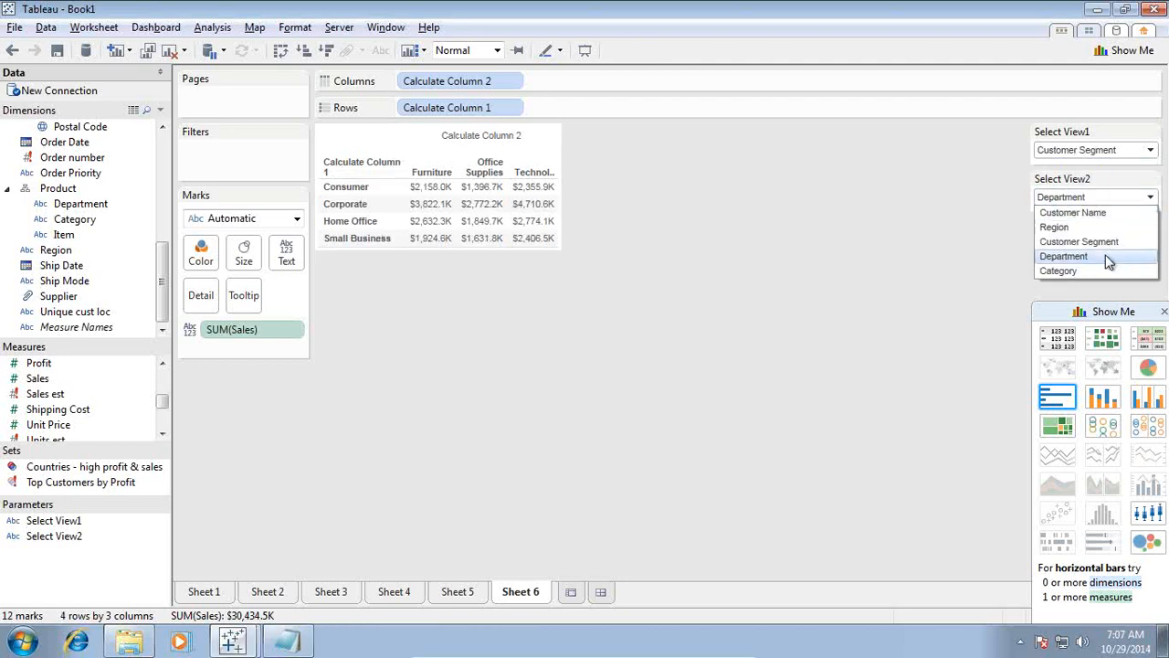
pyautogui.click(1068, 268)
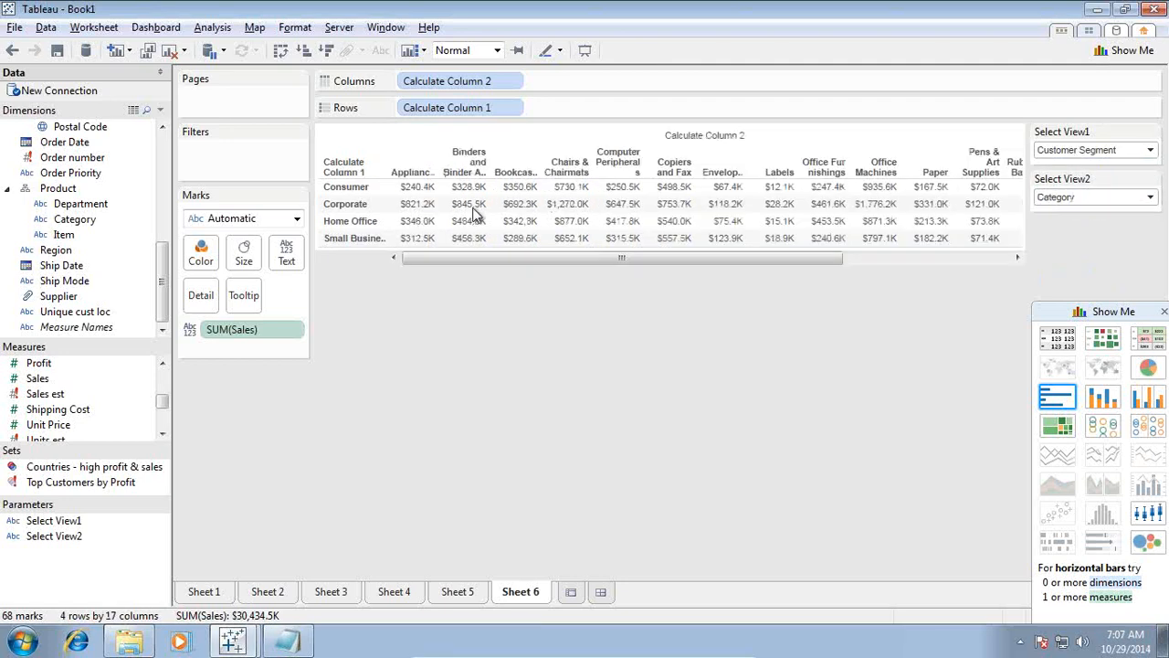
pyautogui.click(1148, 197)
pyautogui.click(1103, 226)
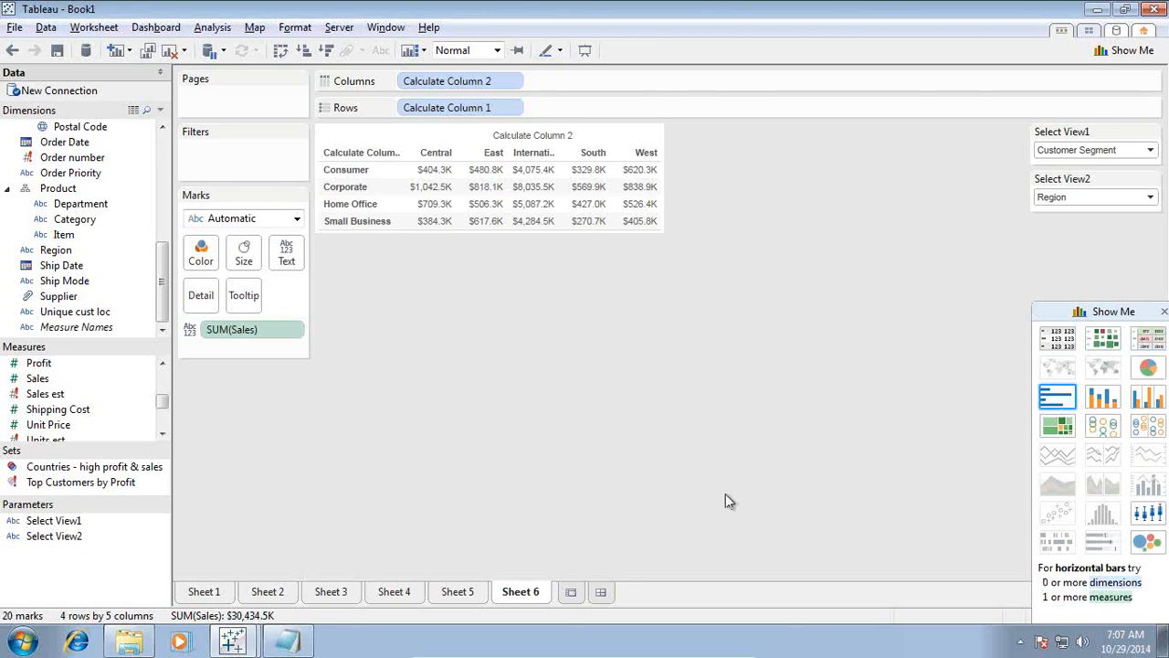
pyautogui.moveTo(658, 652)
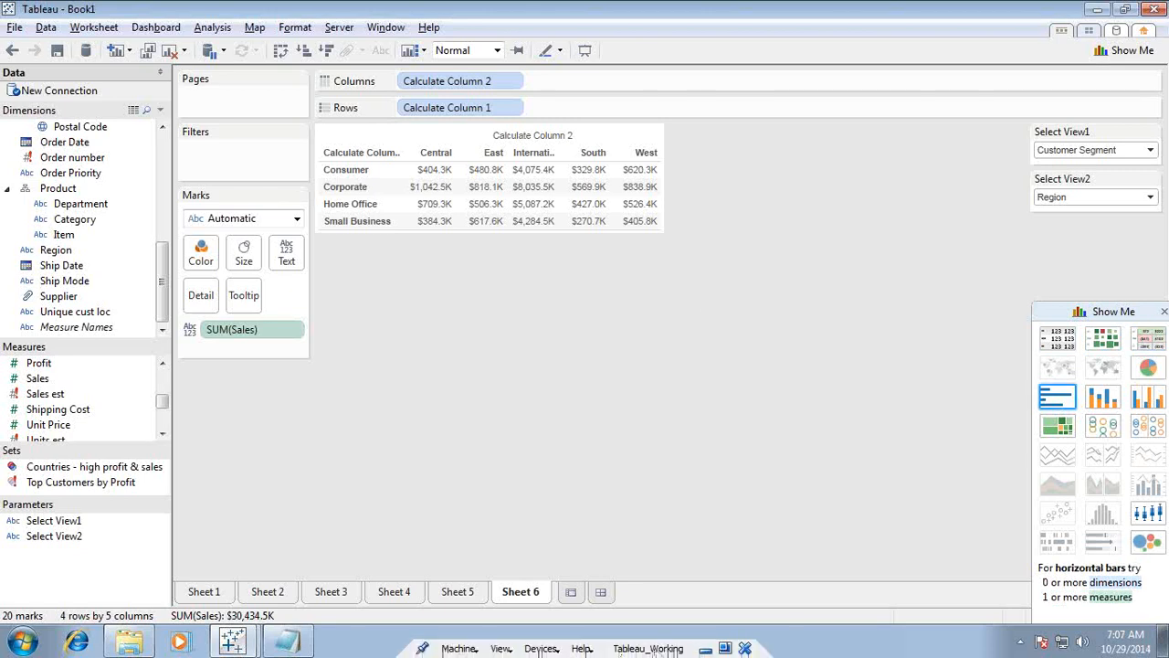
pyautogui.click(705, 650)
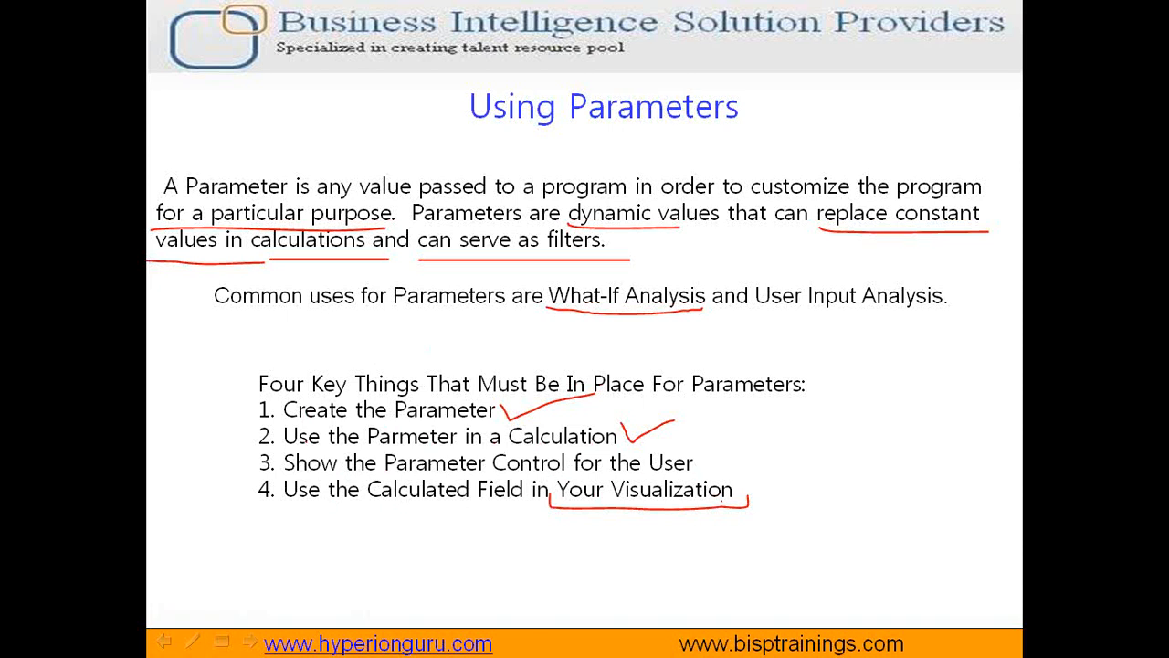
pyautogui.press('super')
pyautogui.click(352, 639)
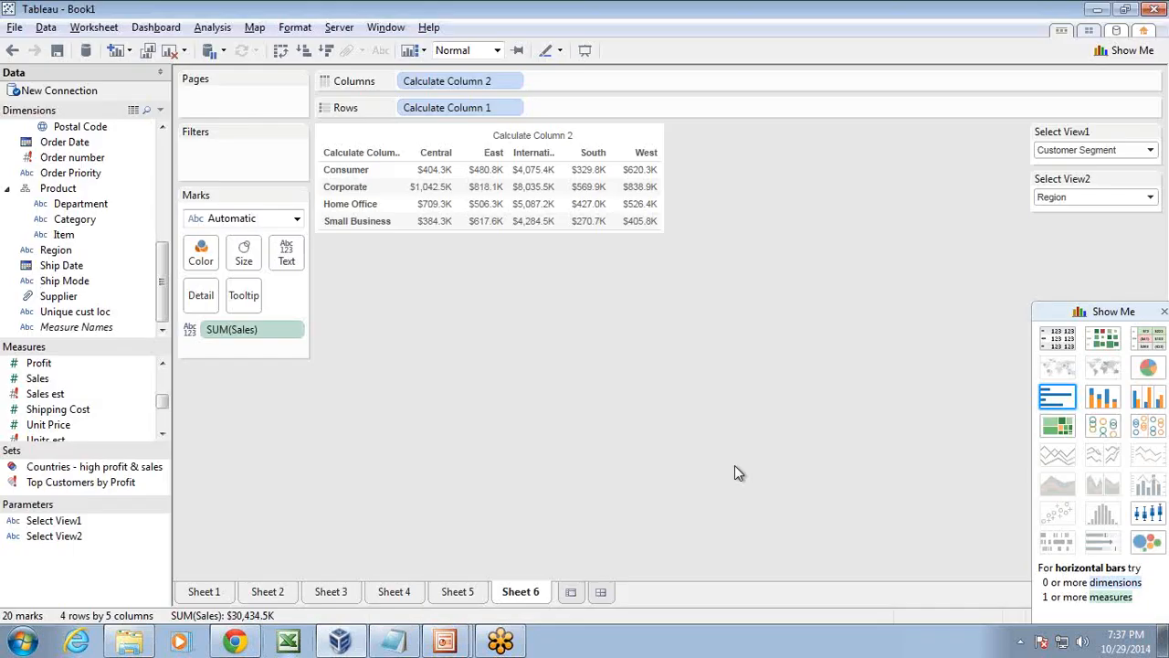
pyautogui.moveTo(621, 650)
pyautogui.click(707, 647)
pyautogui.press('super')
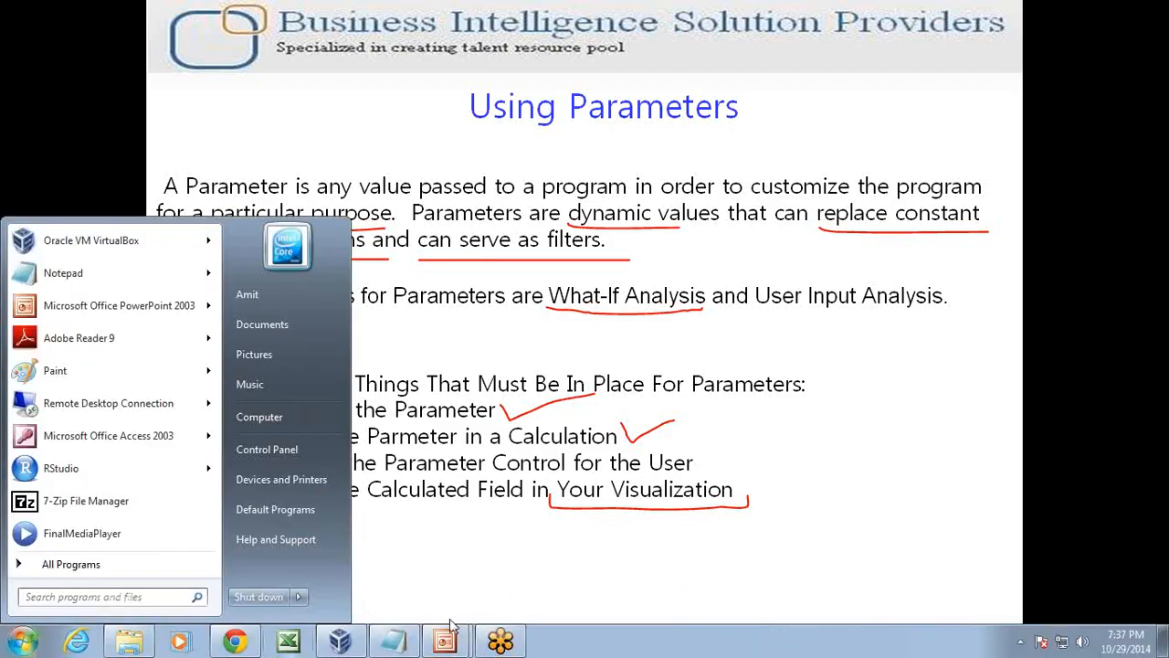
pyautogui.click(351, 642)
pyautogui.moveTo(533, 650)
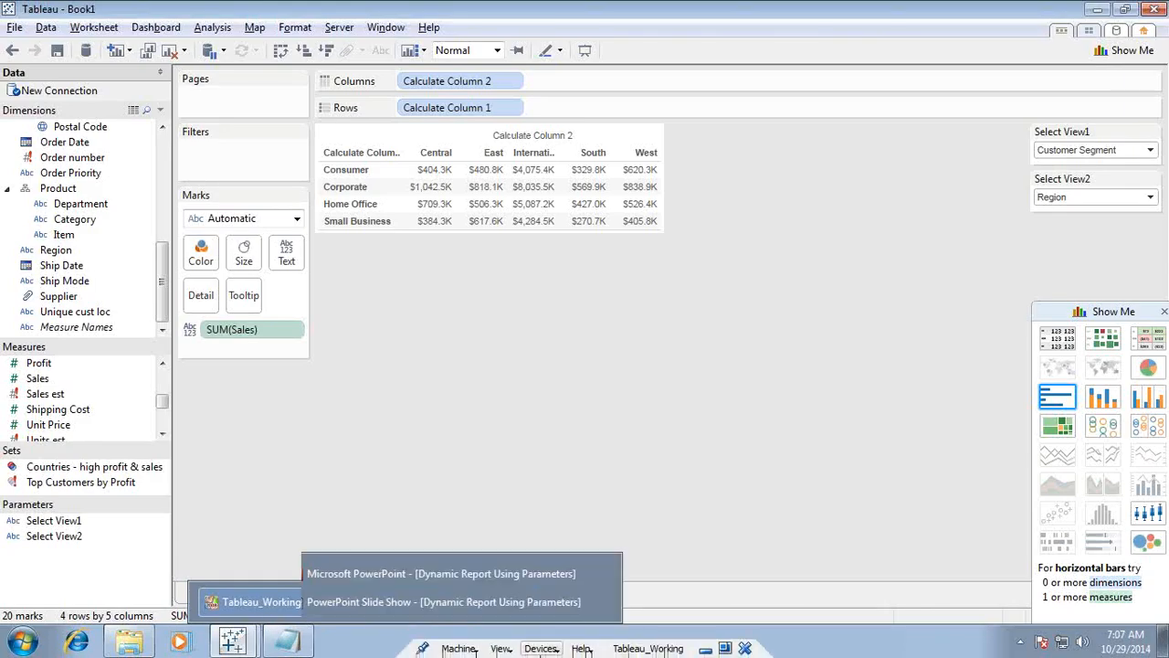
pyautogui.click(704, 648)
pyautogui.press('super')
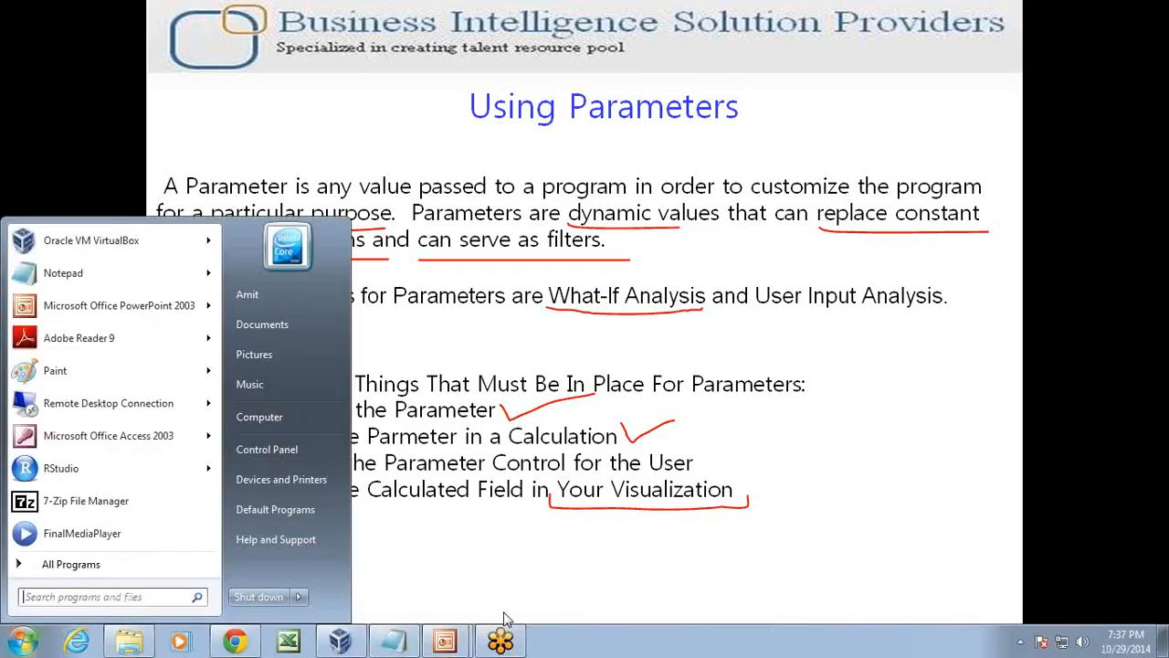
pyautogui.click(505, 639)
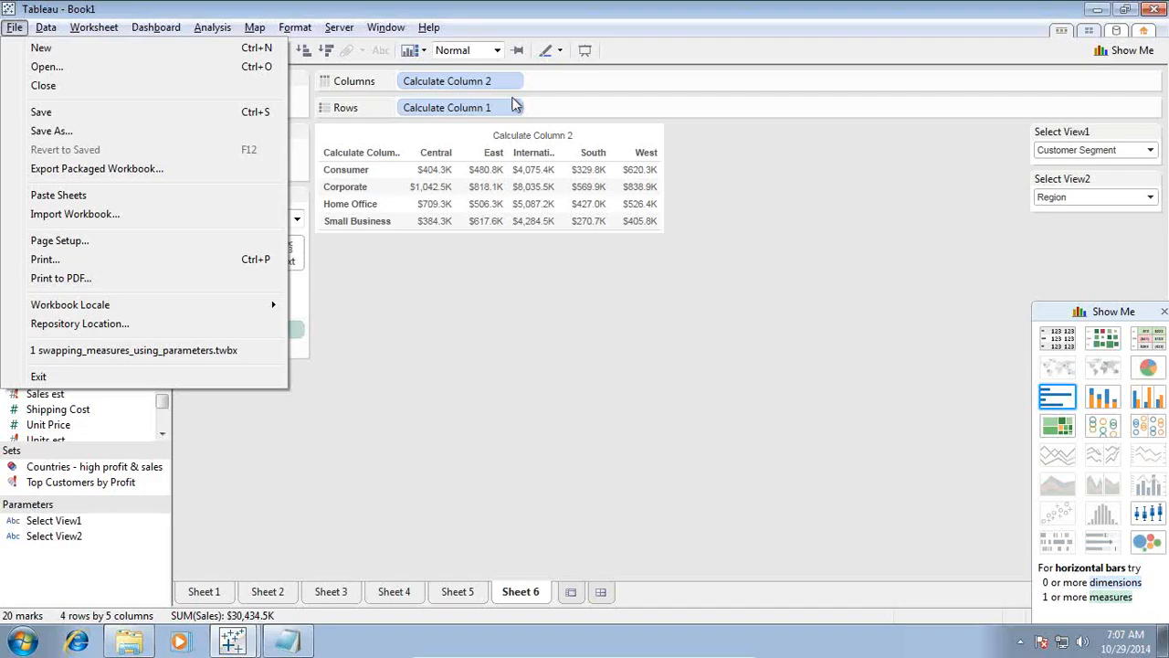
# - Create a new workbook, maximize it and connect it to the saved data source Sample - Superstore - English (Extract)
pyautogui.press('Escape')
pyautogui.click(13, 29)
pyautogui.click(26, 52)
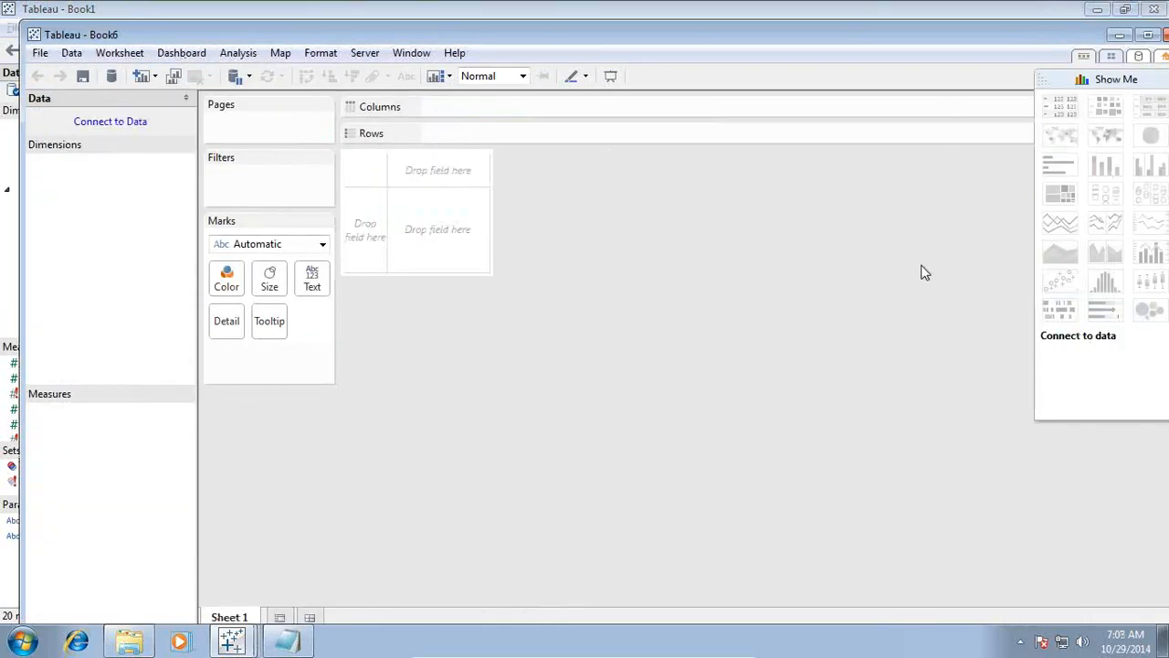
pyautogui.doubleClick(709, 32)
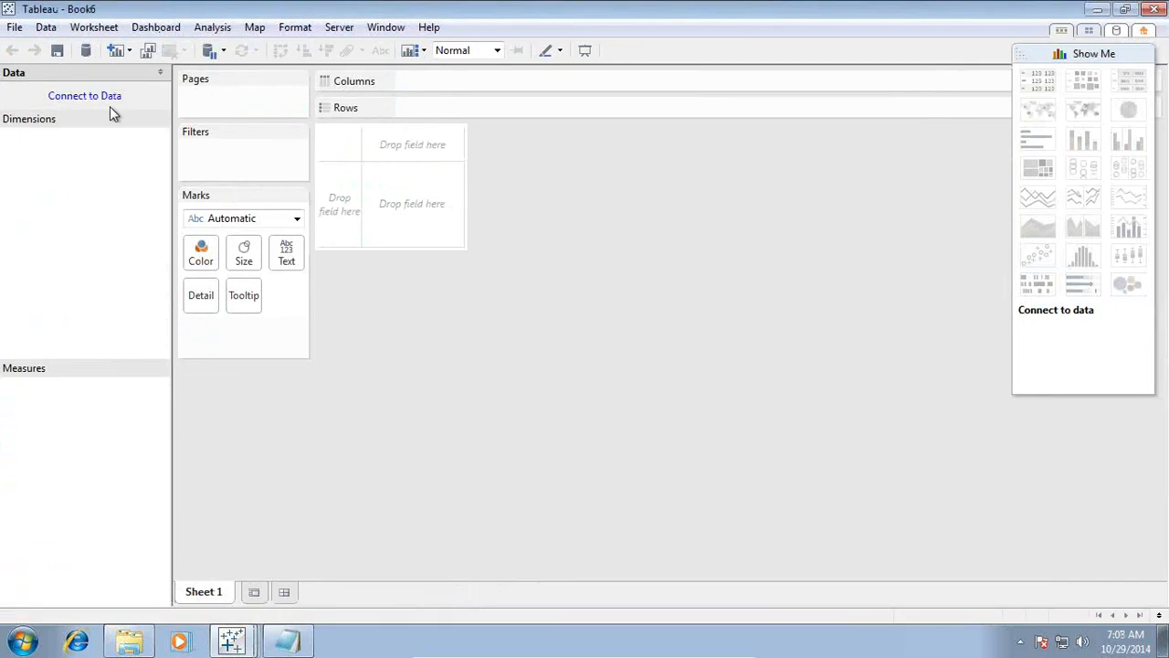
pyautogui.click(117, 97)
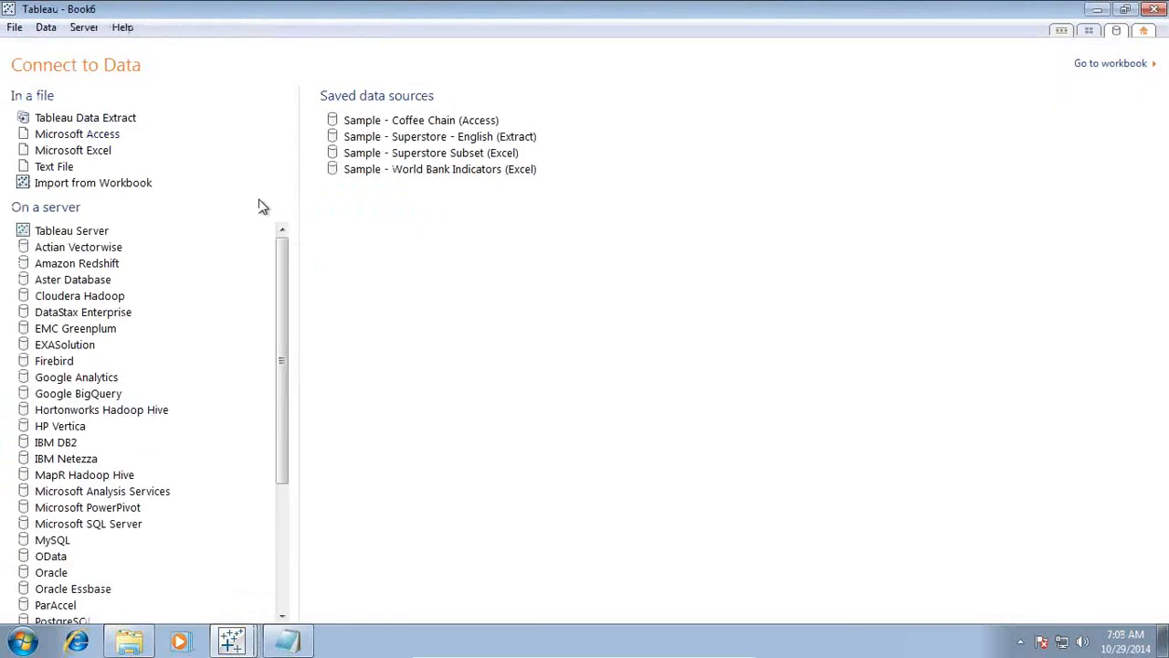
pyautogui.click(447, 137)
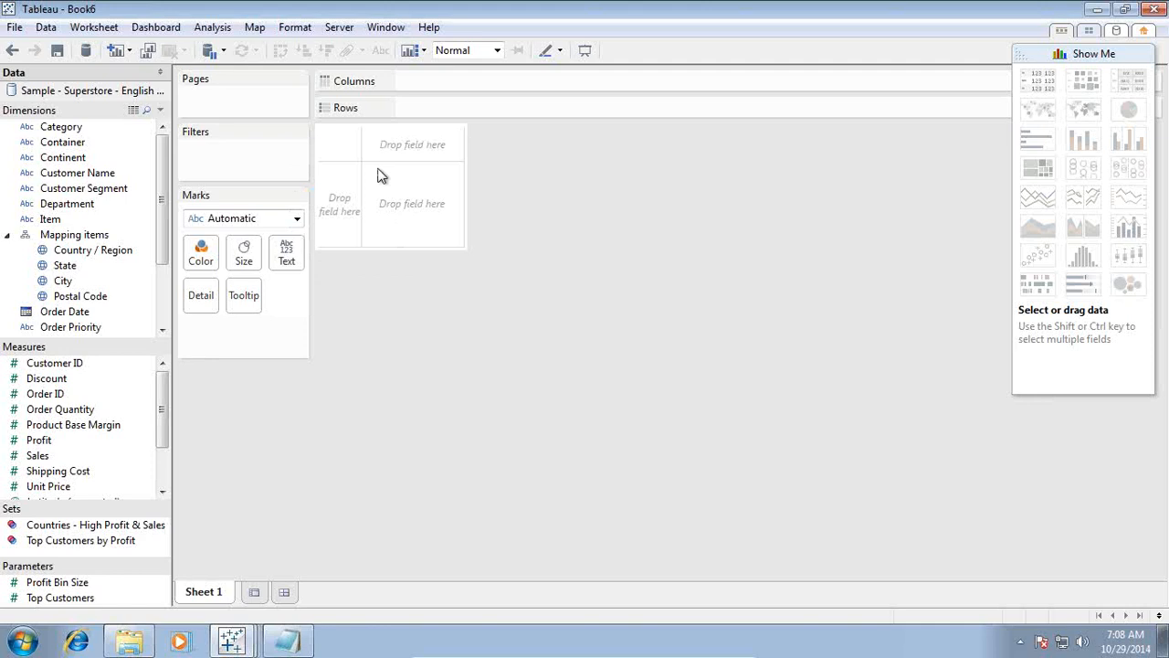
# - Start a new calculated field and name it Calculate Parameter1
pyautogui.click(219, 29)
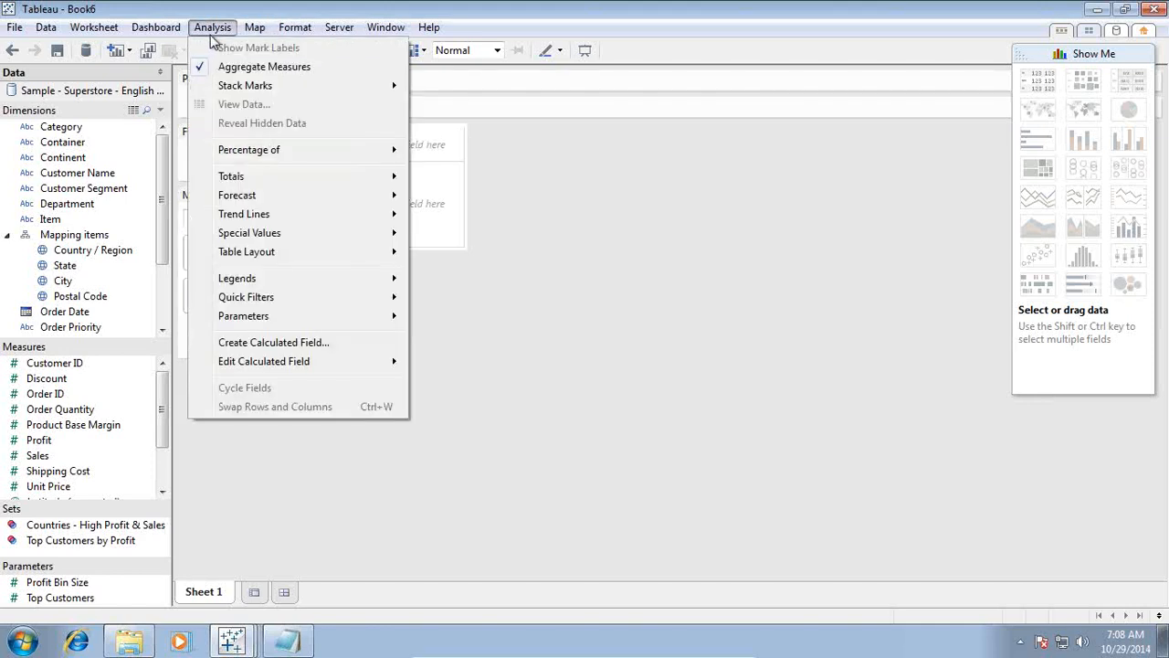
pyautogui.click(262, 342)
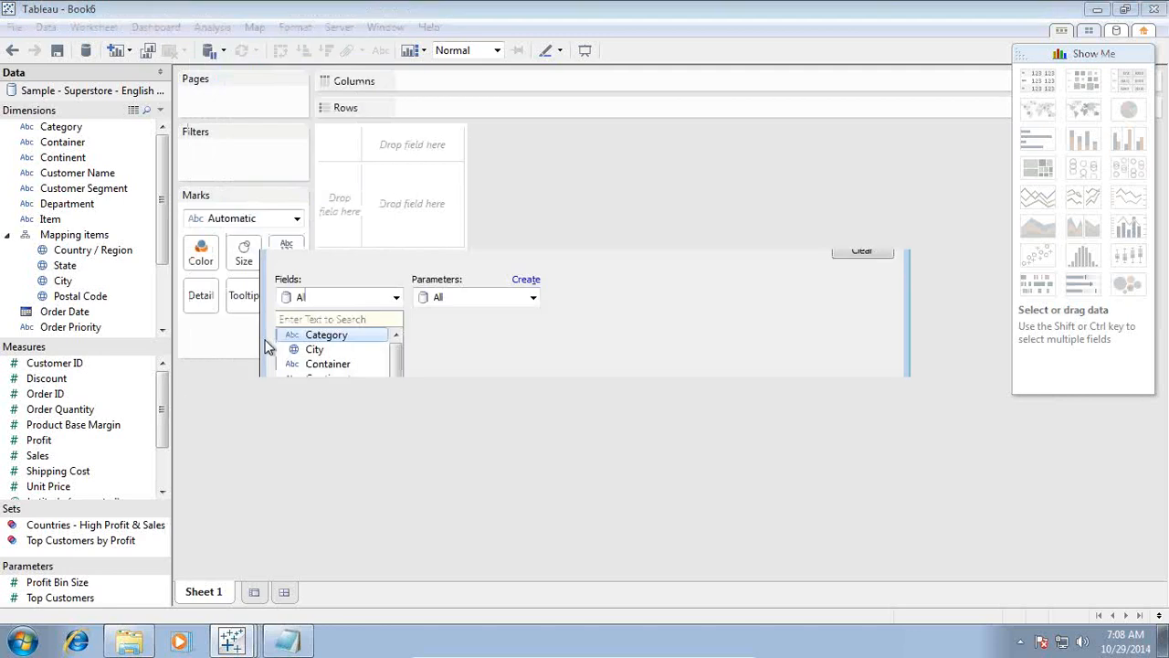
pyautogui.click(401, 87)
pyautogui.moveTo(401, 87); pyautogui.dragTo(311, 89)
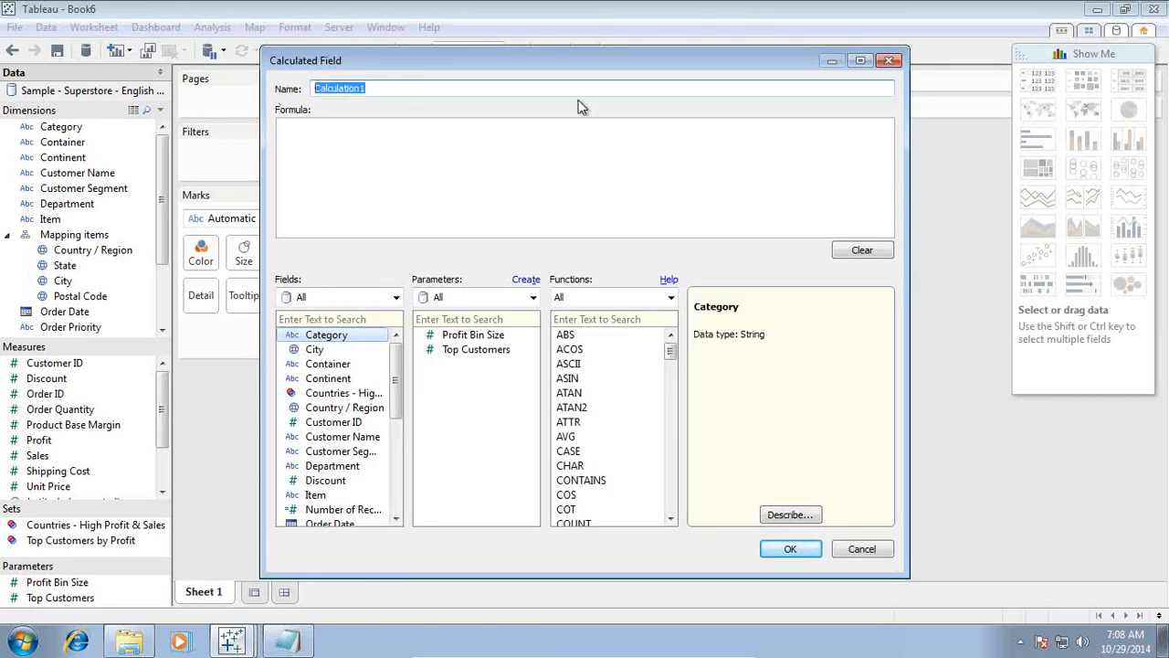
pyautogui.click(403, 148)
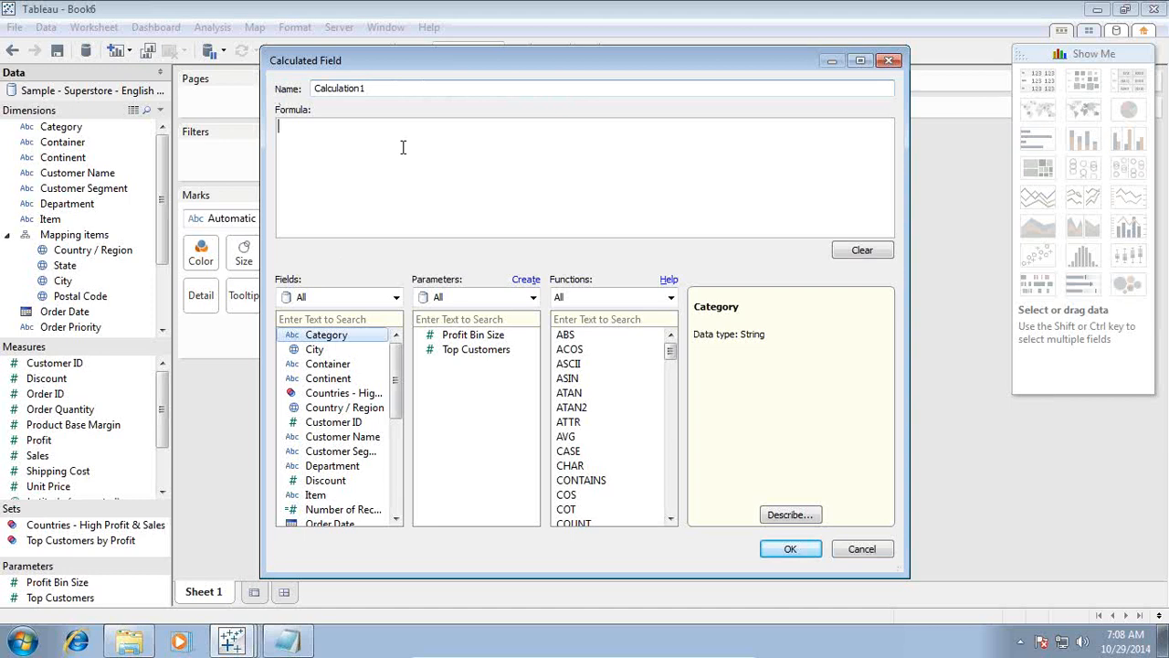
pyautogui.moveTo(393, 89); pyautogui.dragTo(311, 88)
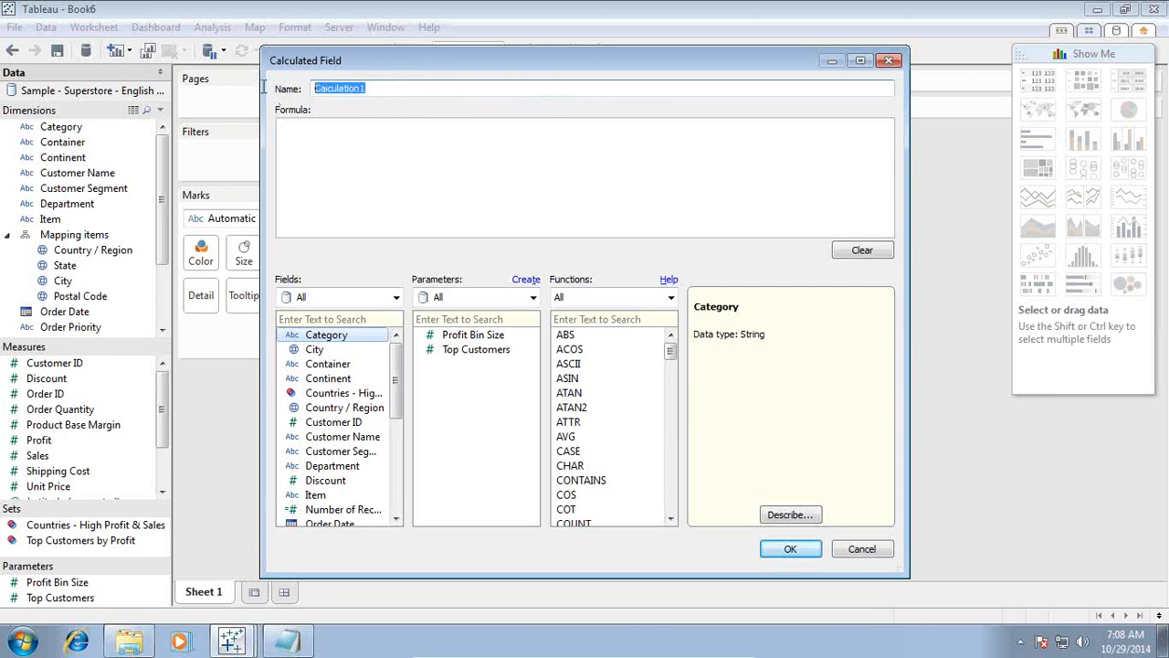
pyautogui.write('Se')
pyautogui.write('Pa')
pyautogui.write('Calcurate')
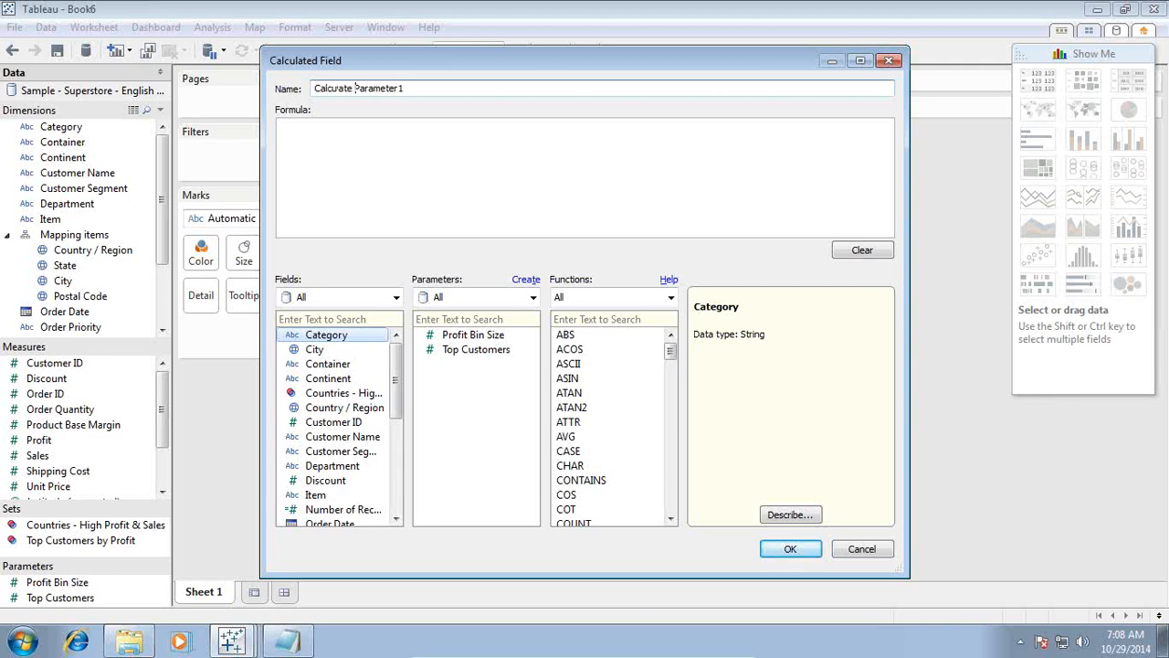
# - Switch to Notepad, record the field name Calculate Parameter1 below the existing notes after blank lines, and return to the calculated field's formula
pyautogui.moveTo(398, 88); pyautogui.dragTo(265, 96)
pyautogui.click(290, 641)
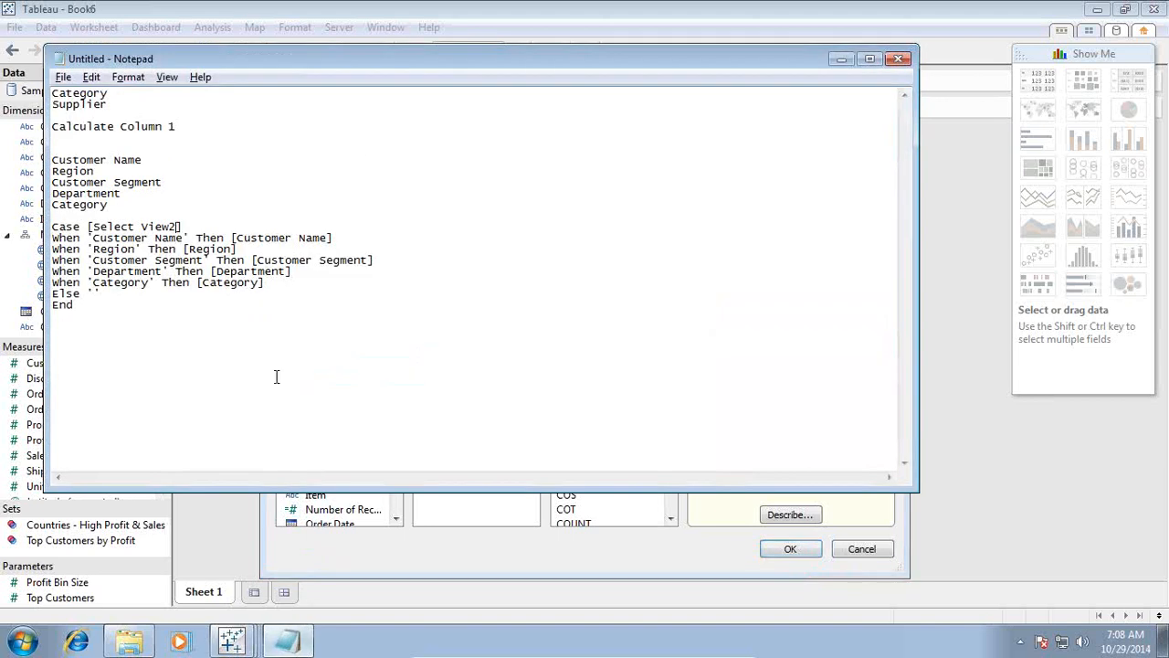
pyautogui.press('Return')
pyautogui.press('Return')
pyautogui.press('Return')
pyautogui.press('Return')
pyautogui.press('Return')
pyautogui.press('Return')
pyautogui.press('Return')
pyautogui.press('Return')
pyautogui.press('Return')
pyautogui.press('Return')
pyautogui.press('Return')
pyautogui.press('Return')
pyautogui.press('Return')
pyautogui.press('Return')
pyautogui.press('Return')
pyautogui.press('Return')
pyautogui.press('Return')
pyautogui.press('Return')
pyautogui.press('Return')
pyautogui.press('Return')
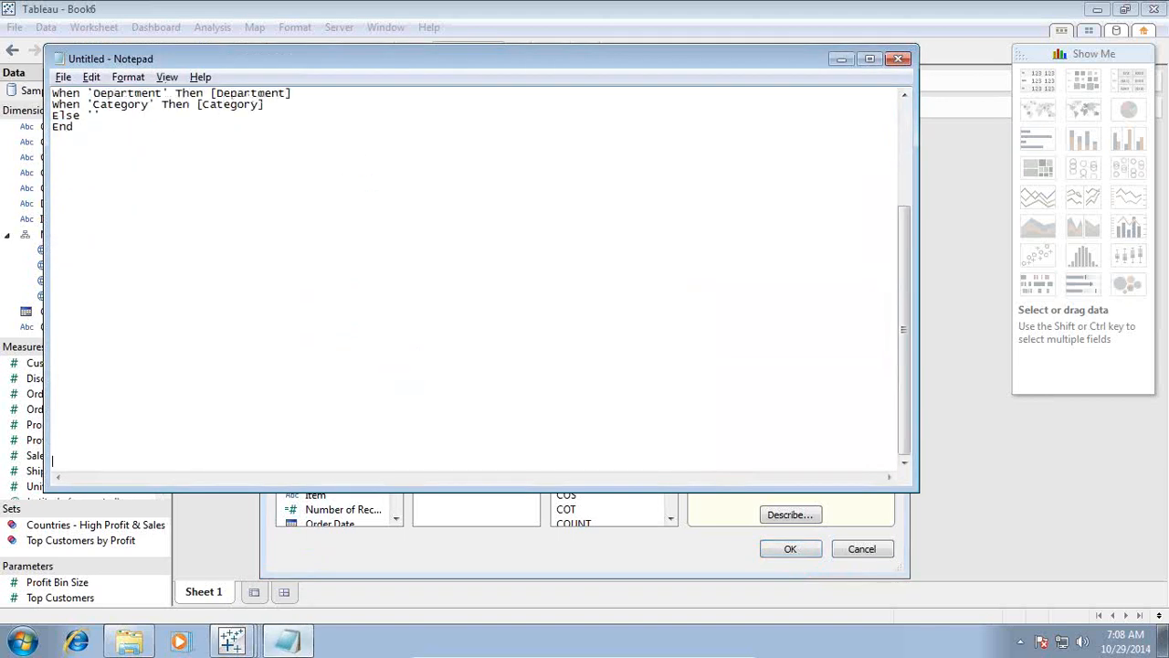
pyautogui.hotkey('ctrl', 'a')
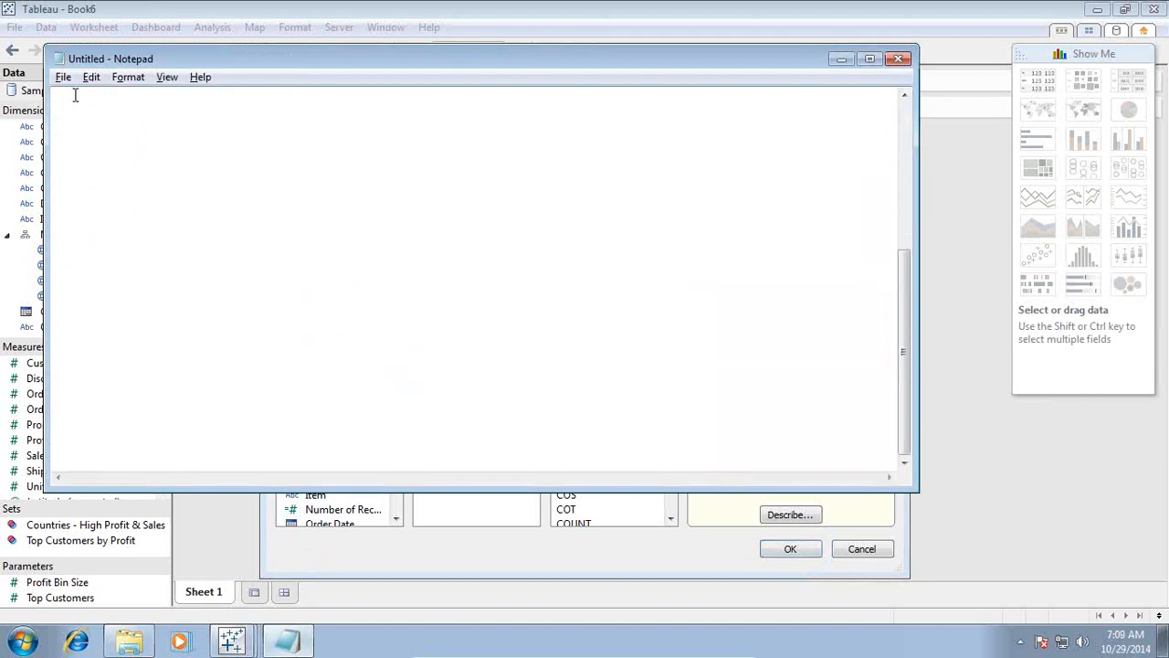
pyautogui.write('Calculate Parameter1')
pyautogui.moveTo(168, 58); pyautogui.dragTo(247, 311)
pyautogui.click(331, 205)
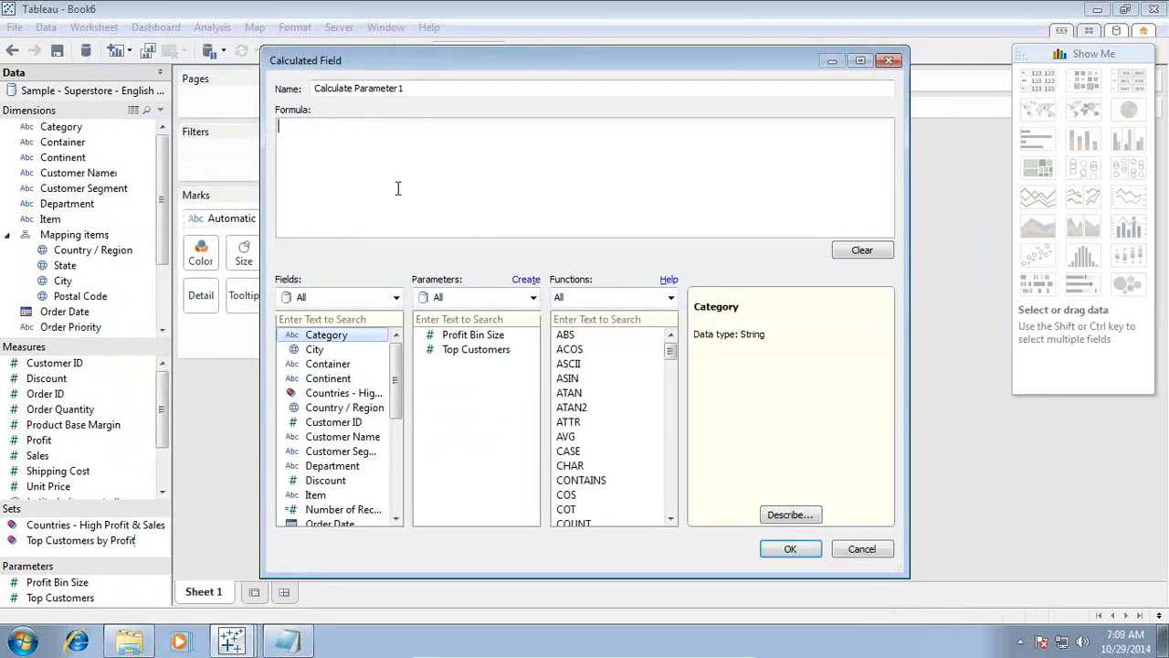
# - Start a new parameter for the calculated field, named Select View1, with the data type String
pyautogui.click(526, 279)
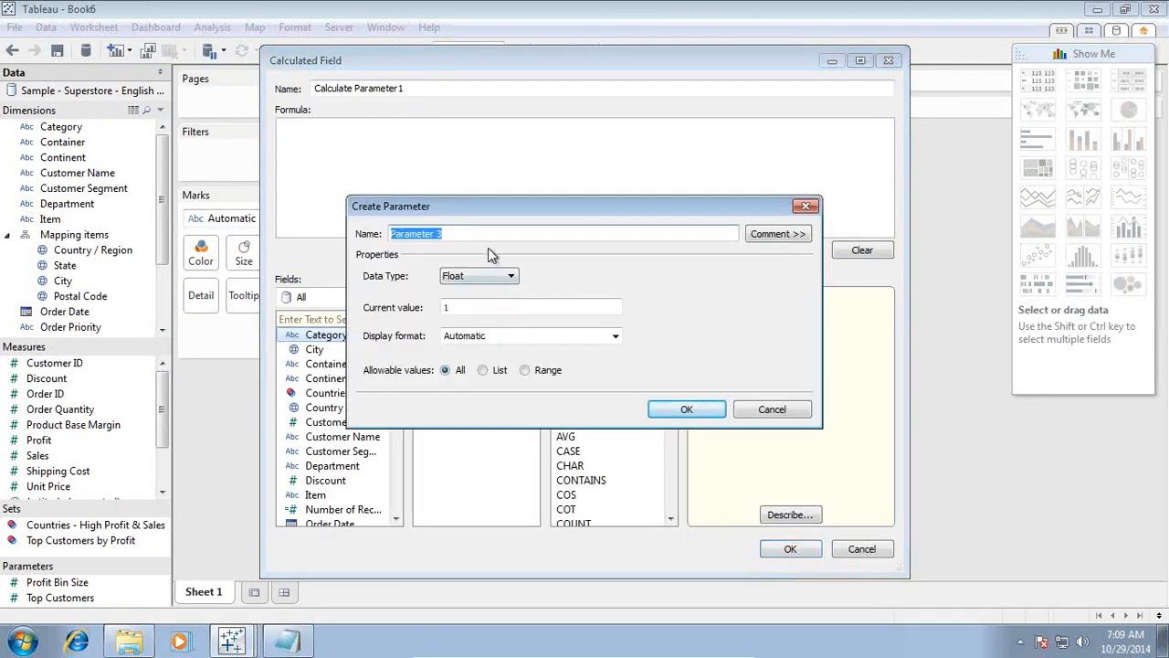
pyautogui.write('Select View#1')
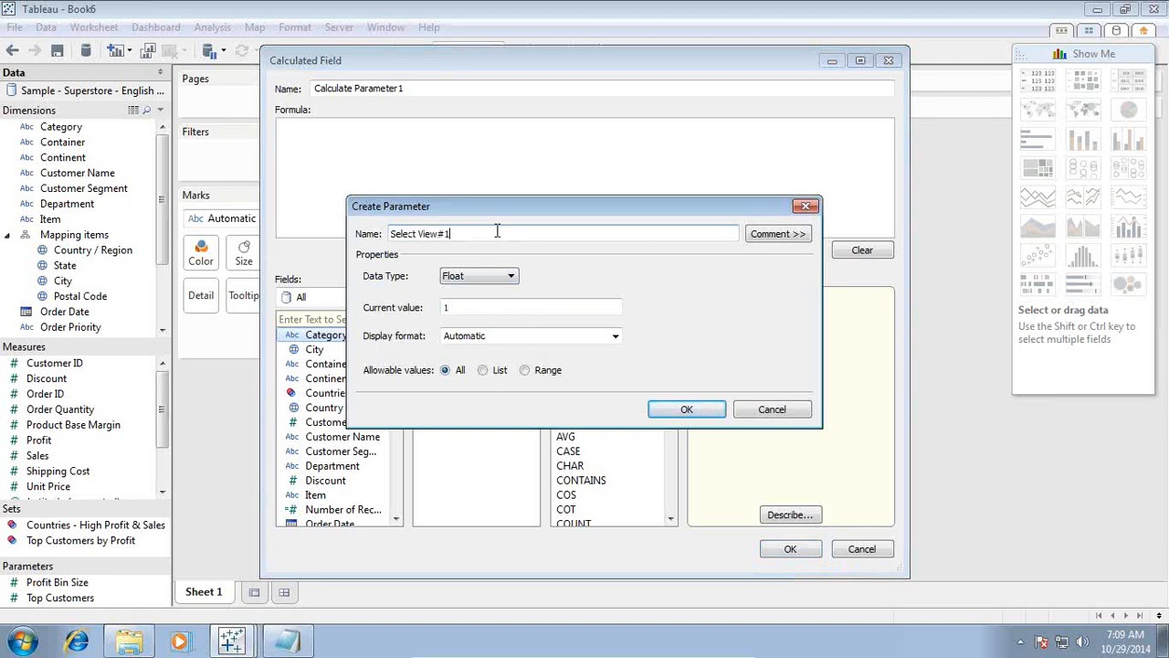
pyautogui.click(510, 276)
pyautogui.click(464, 324)
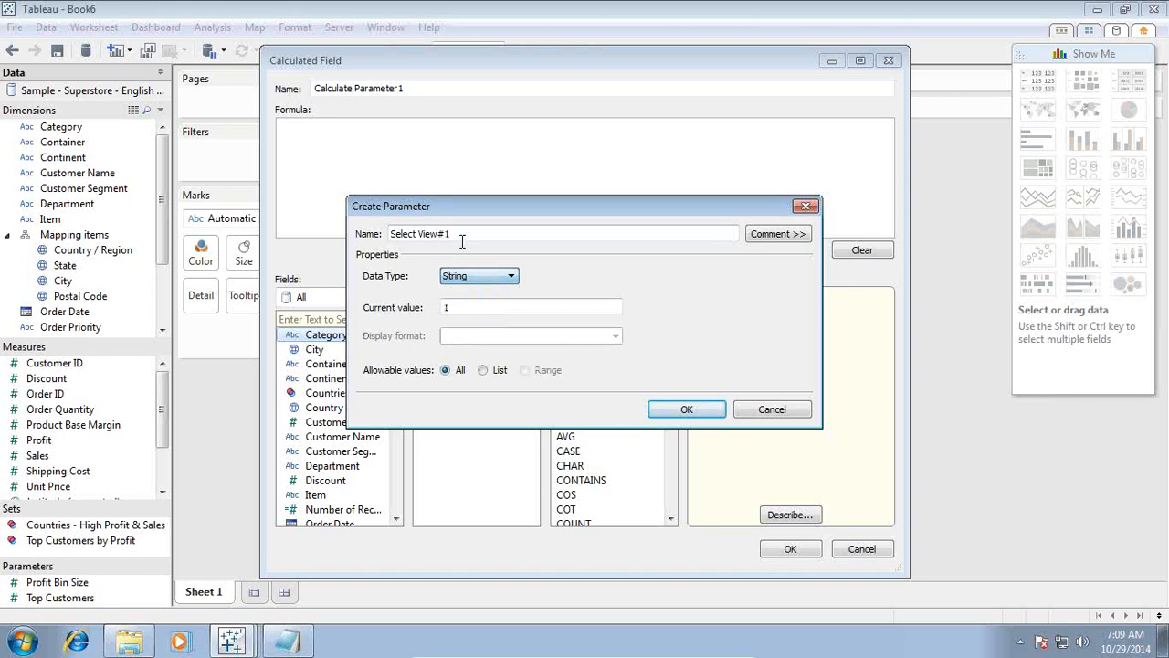
pyautogui.moveTo(462, 234); pyautogui.dragTo(350, 233)
pyautogui.click(446, 234)
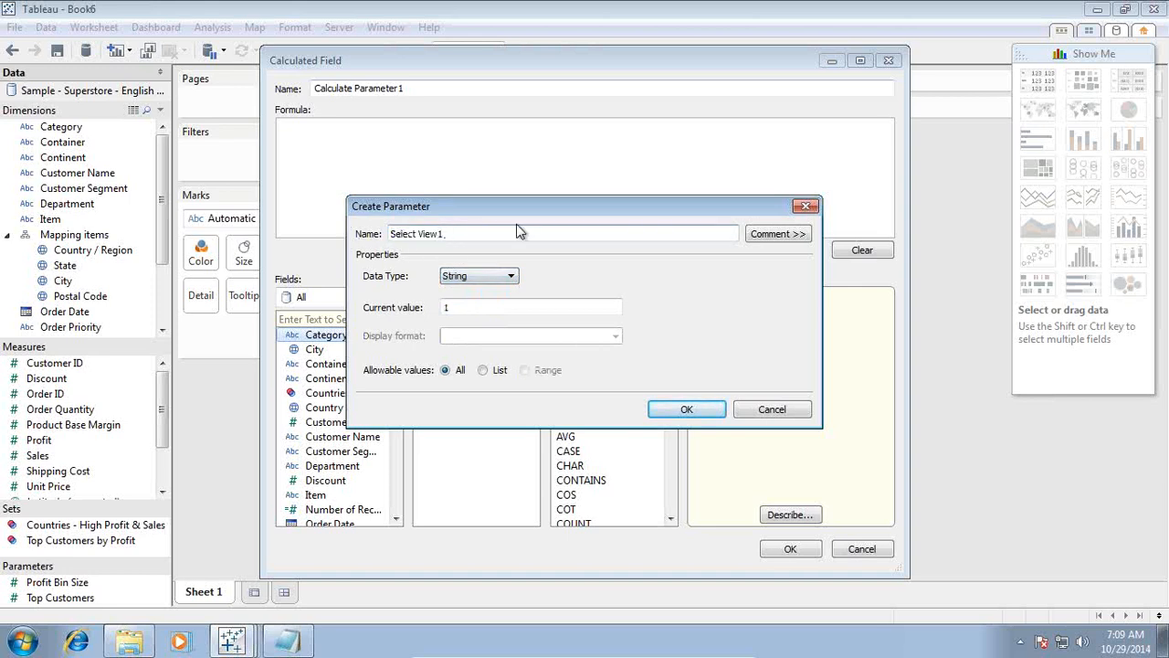
pyautogui.moveTo(473, 234); pyautogui.dragTo(351, 234)
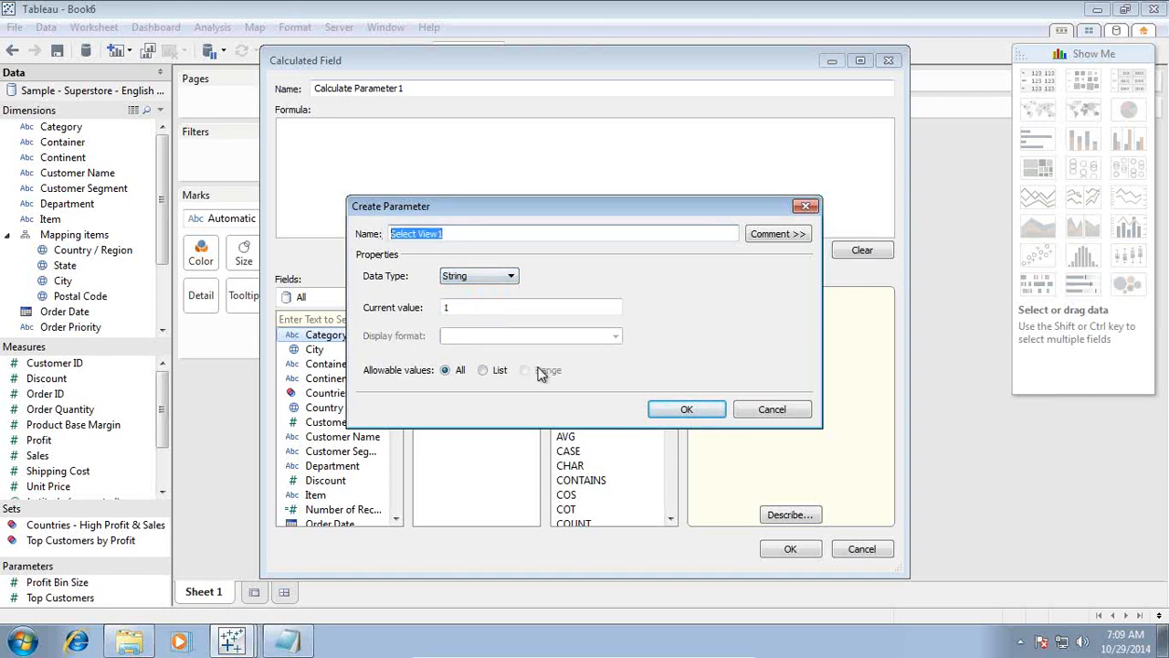
# - Restrict the parameter's allowable values to a list and add Customer Name as its first value
pyautogui.click(483, 370)
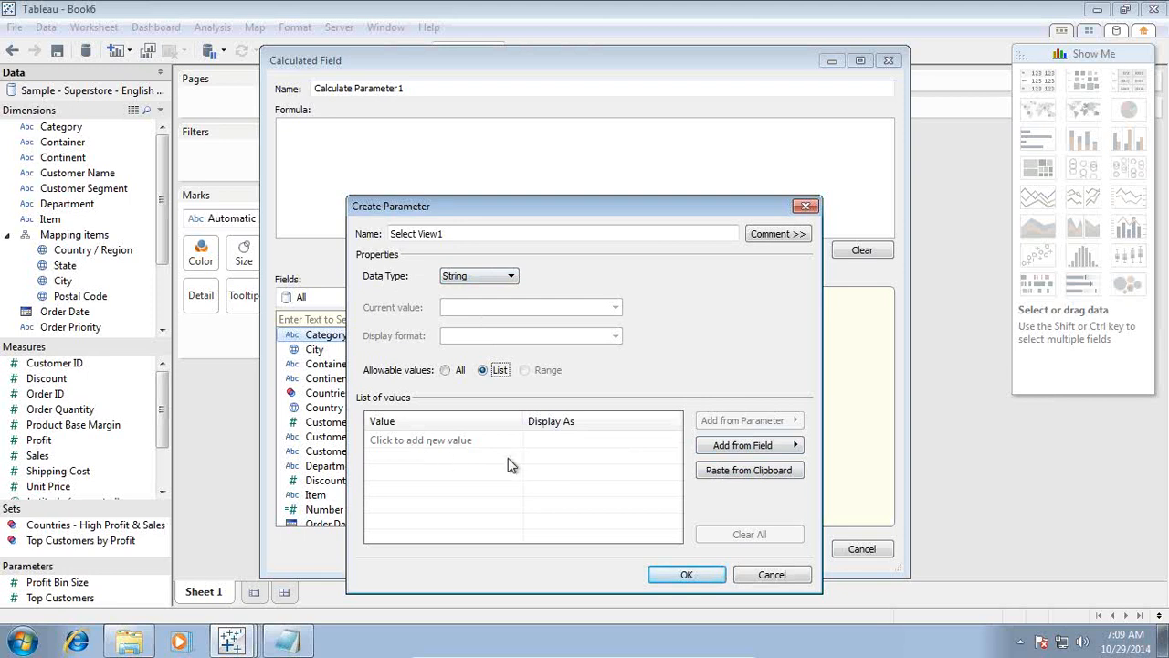
pyautogui.click(754, 449)
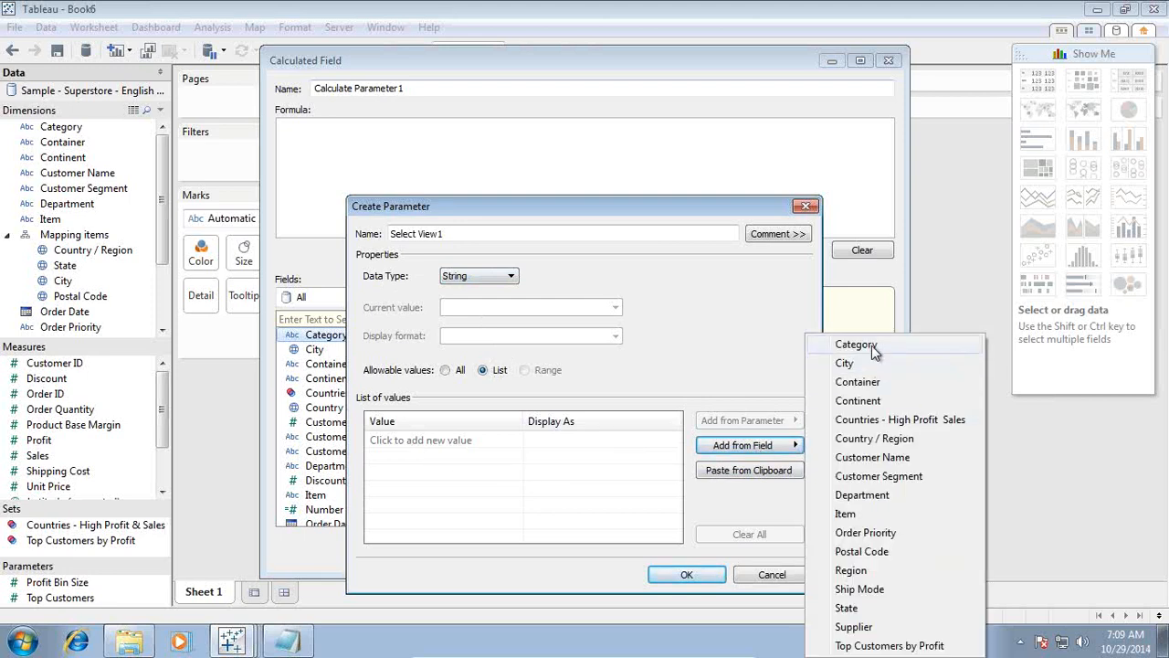
pyautogui.click(461, 452)
pyautogui.click(460, 441)
pyautogui.write('Customer name')
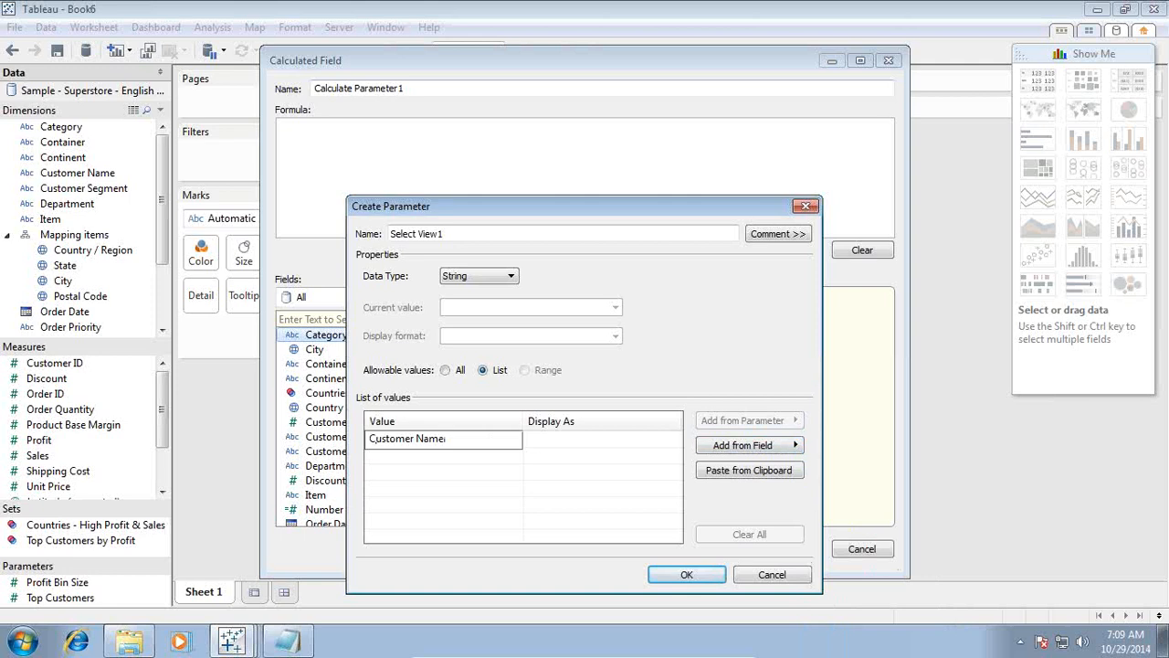
pyautogui.click(528, 441)
pyautogui.click(410, 459)
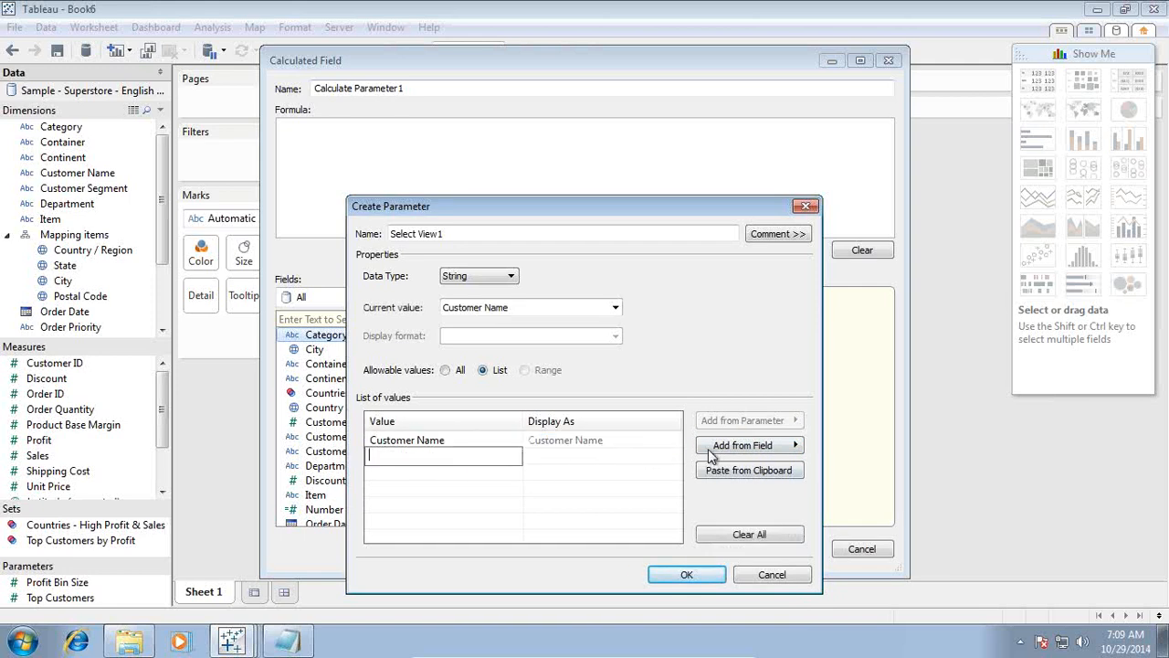
# - Check the available field names and add Region as the second value in the parameter's list
pyautogui.click(756, 447)
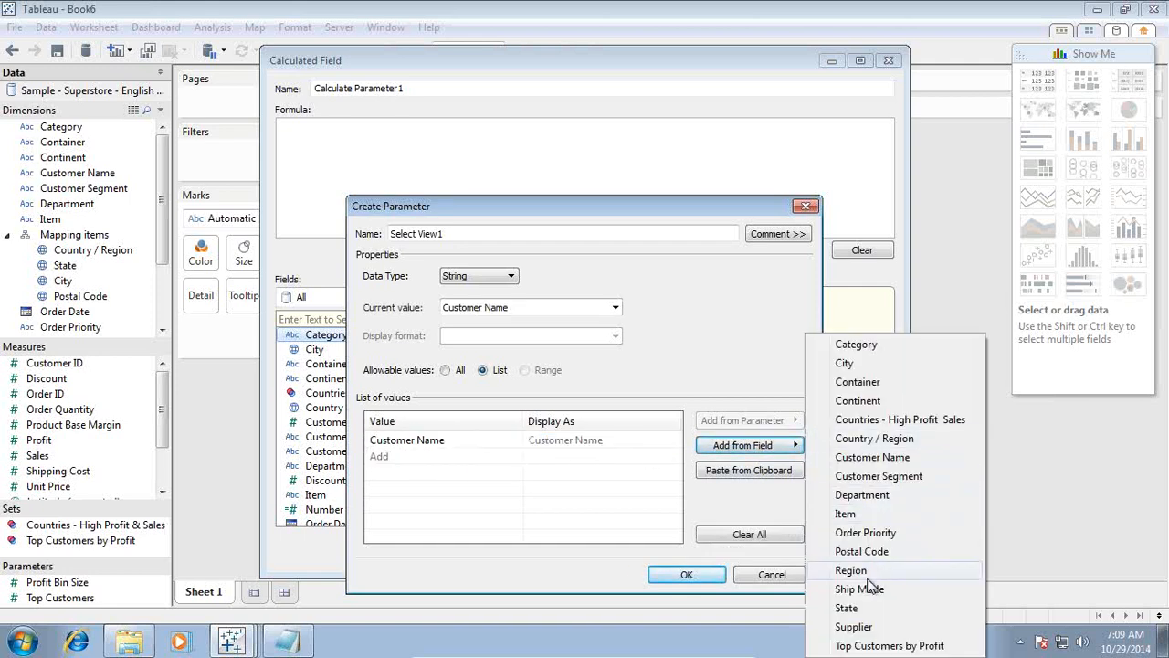
pyautogui.click(452, 466)
pyautogui.click(445, 455)
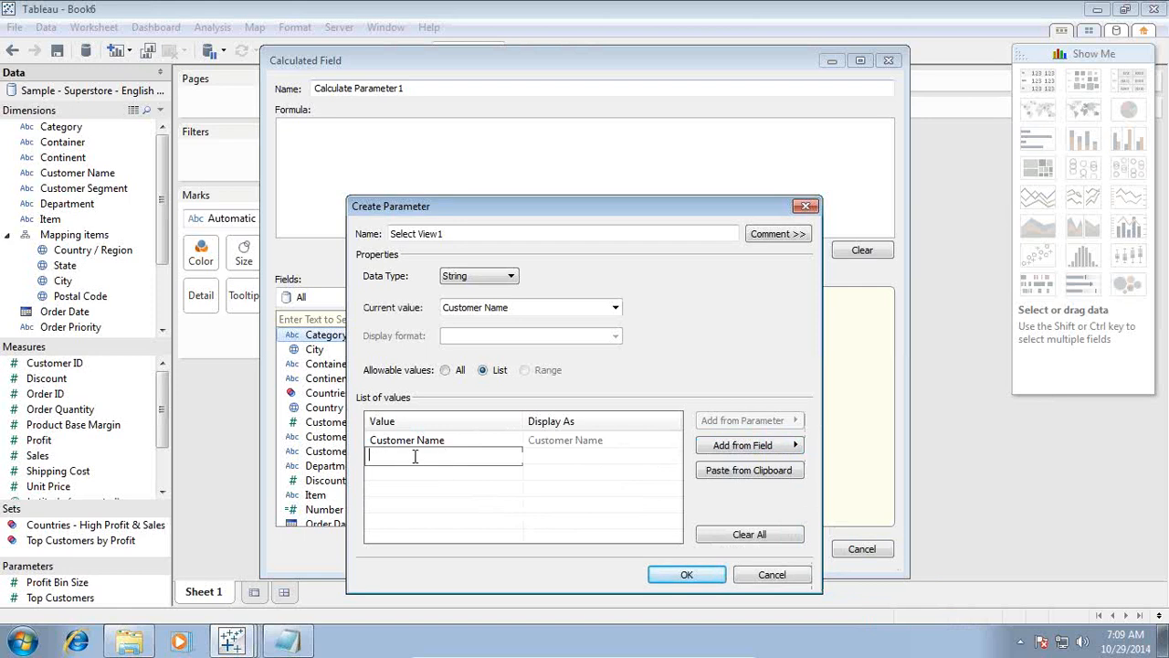
pyautogui.write('Region')
pyautogui.press('Tab')
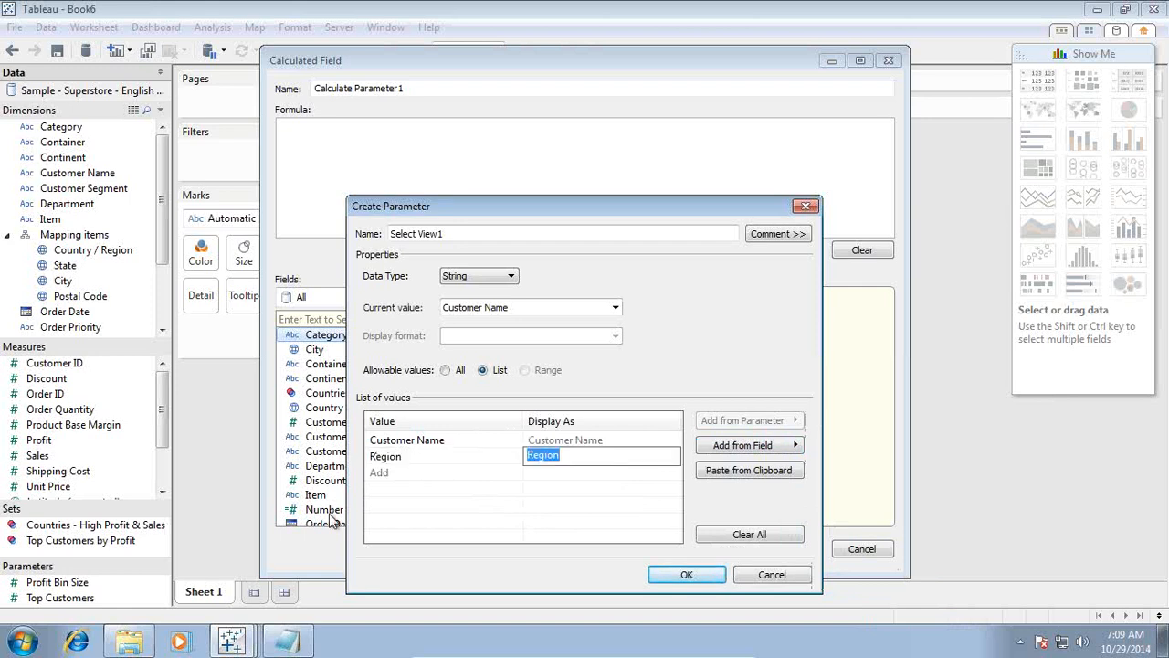
pyautogui.click(399, 475)
# - Check the available field names and add Department as the third value in the parameter's list
pyautogui.click(780, 447)
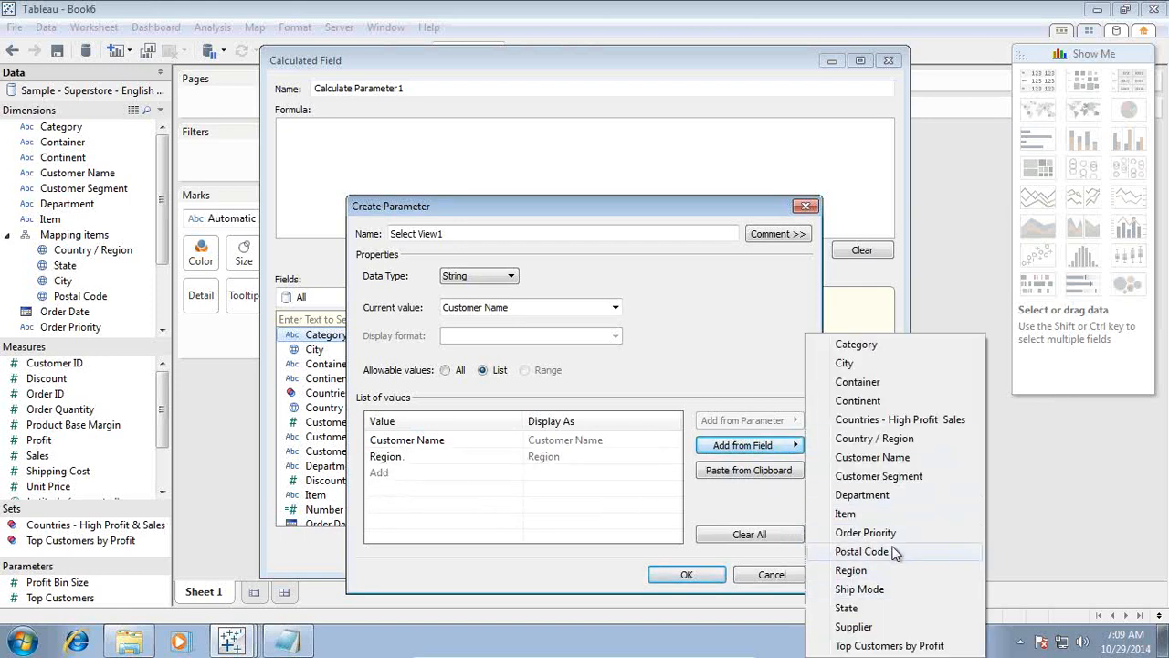
pyautogui.click(484, 476)
pyautogui.click(402, 473)
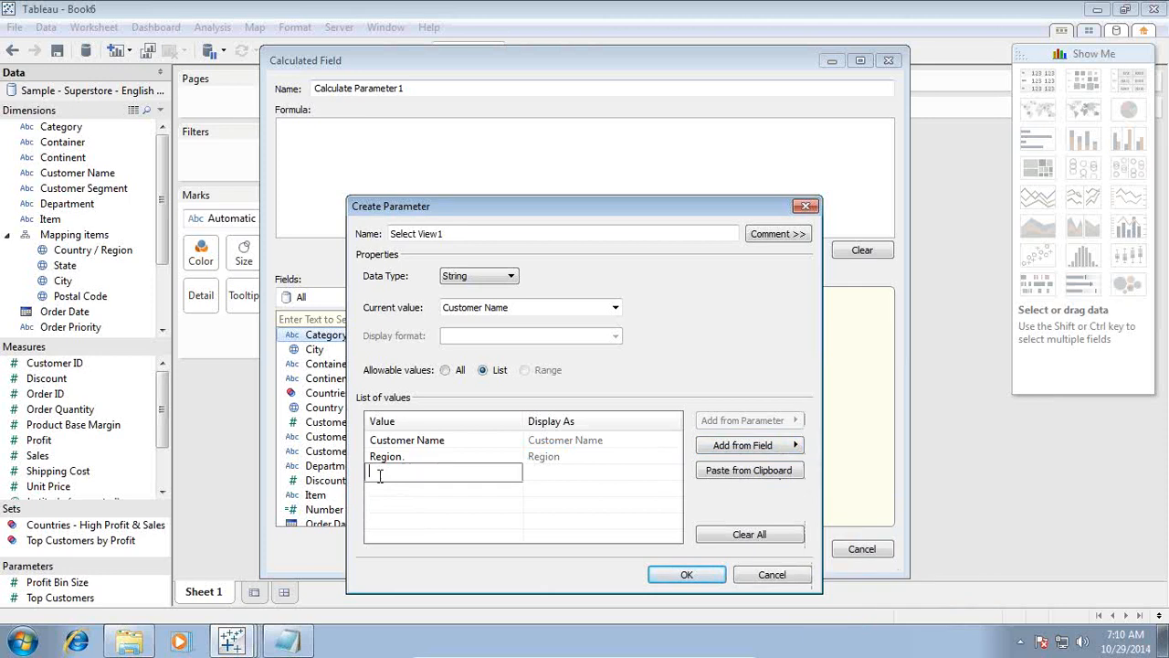
pyautogui.write('Department')
pyautogui.click(536, 476)
pyautogui.click(459, 489)
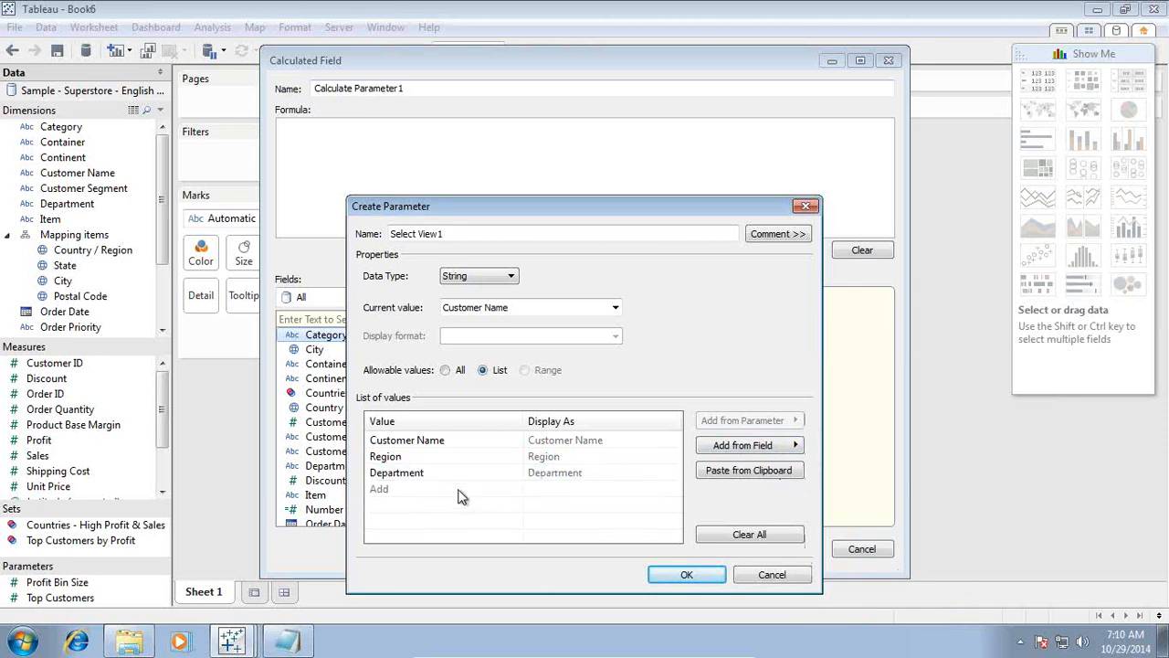
# - Check the available field names and add Customer Segment as the fourth value in the parameter's list
pyautogui.click(762, 448)
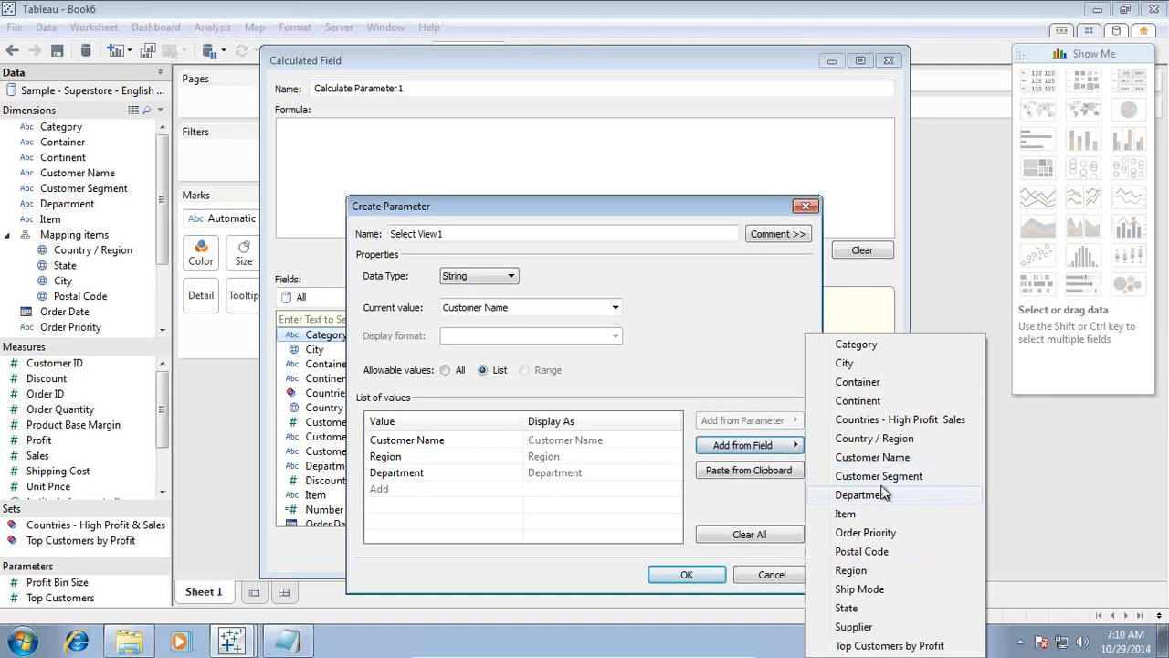
pyautogui.click(417, 489)
pyautogui.click(417, 490)
pyautogui.write('Customer Segment')
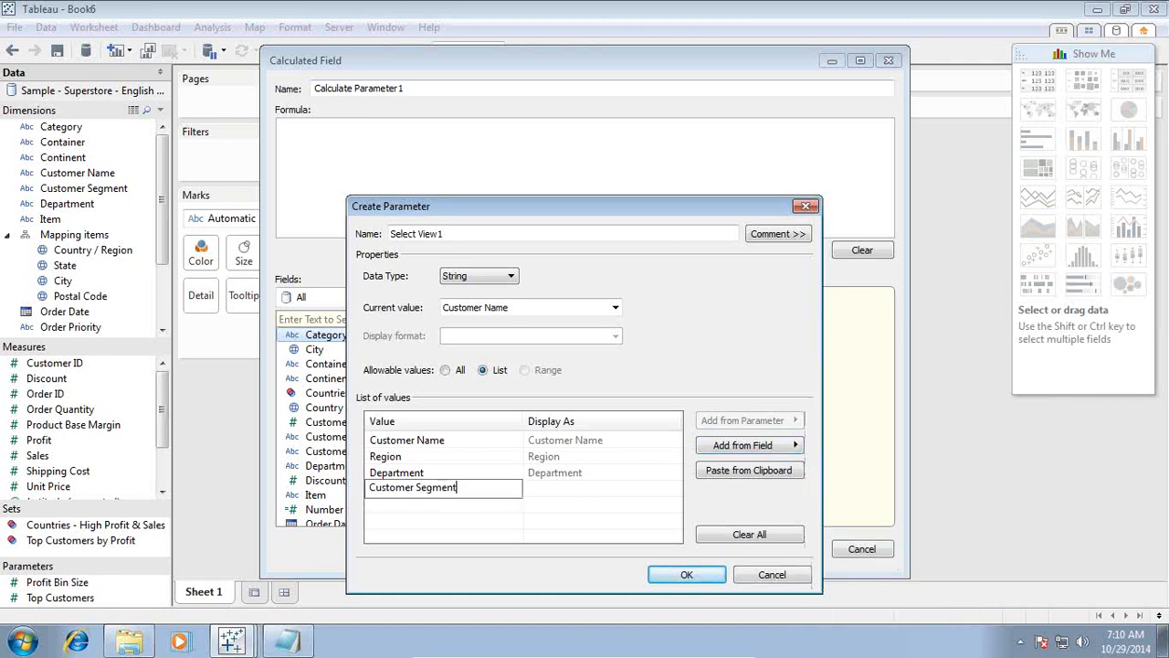
pyautogui.click(528, 509)
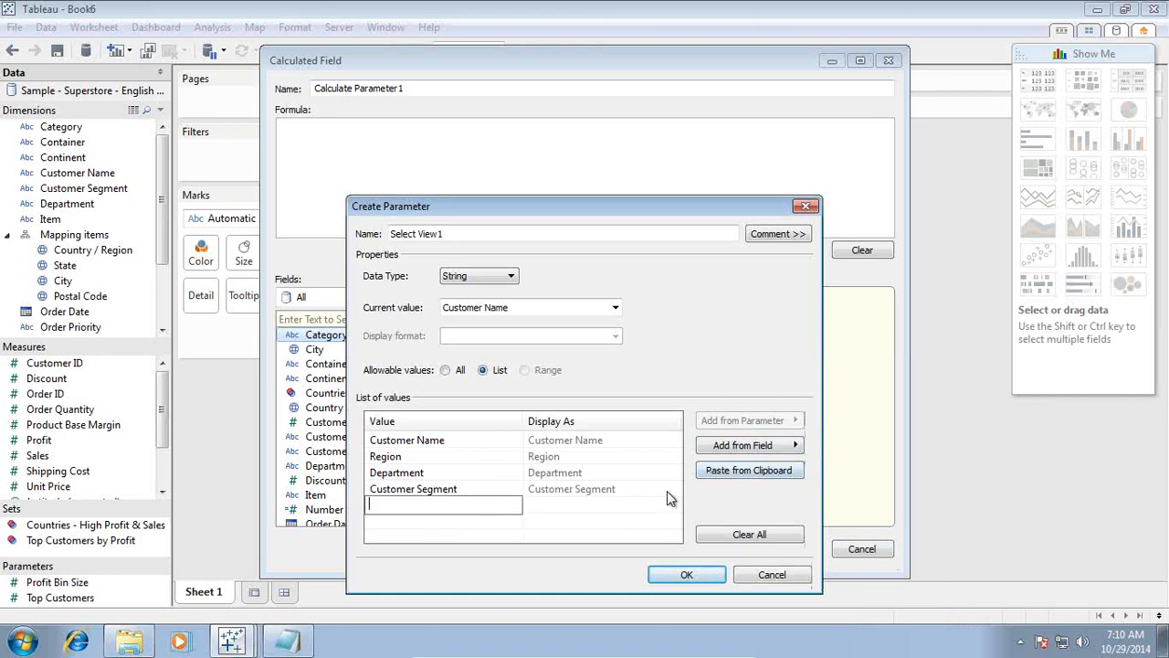
# - Check the available field names and add Category as the fifth value in the parameter's list
pyautogui.click(763, 452)
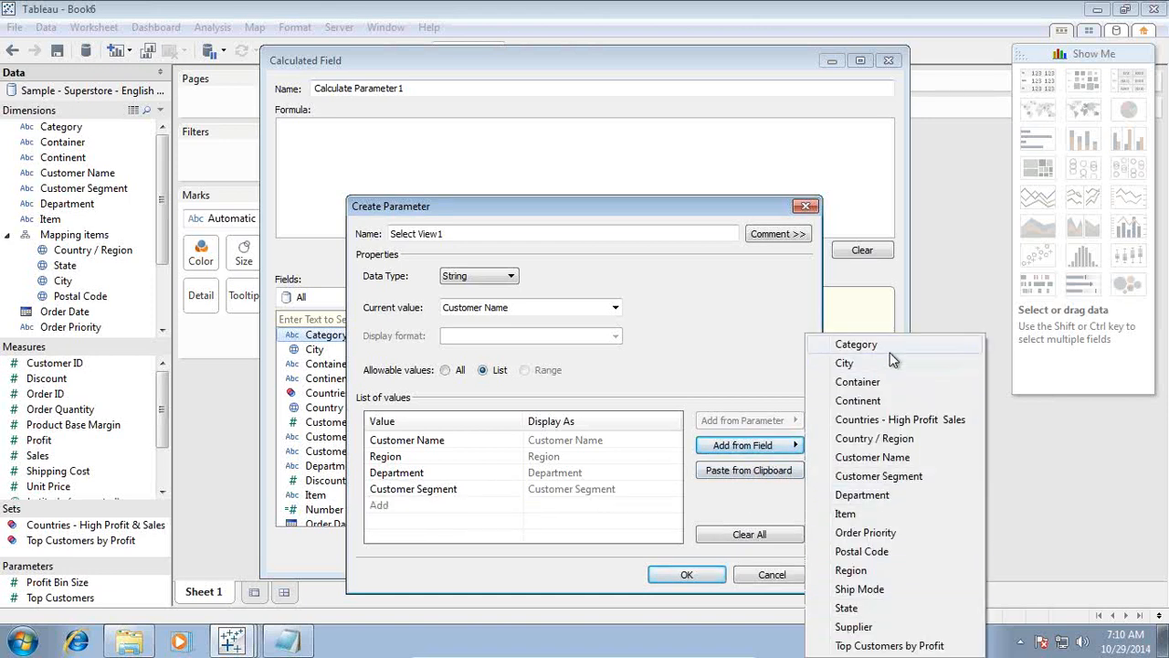
pyautogui.click(445, 512)
pyautogui.click(443, 507)
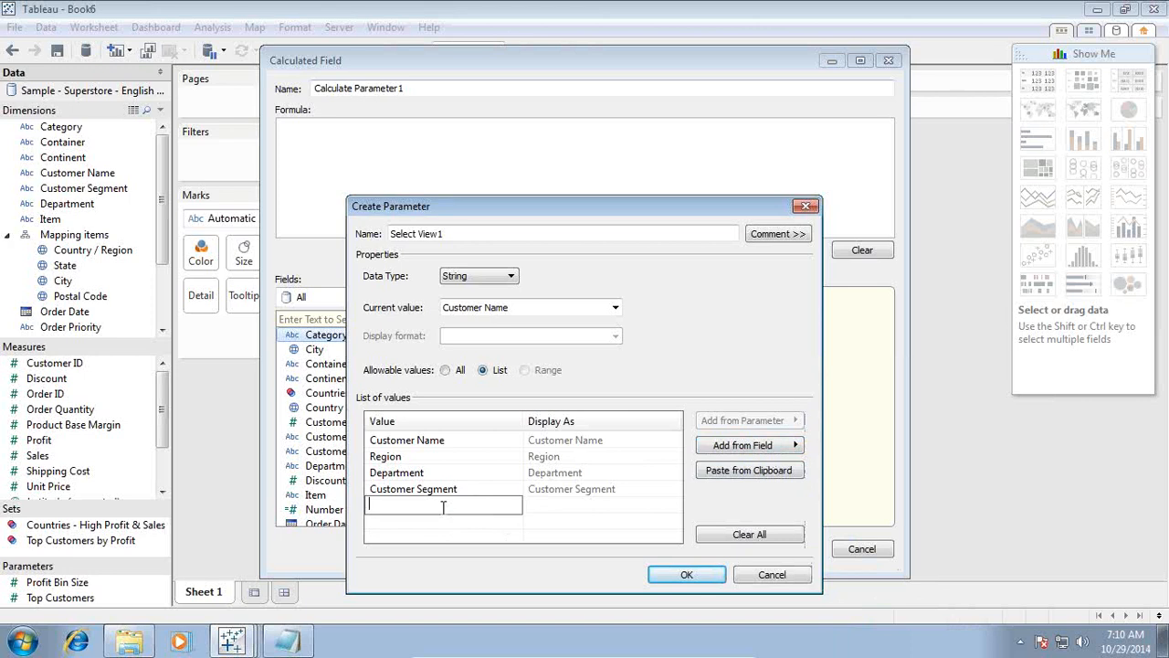
pyautogui.press('Return')
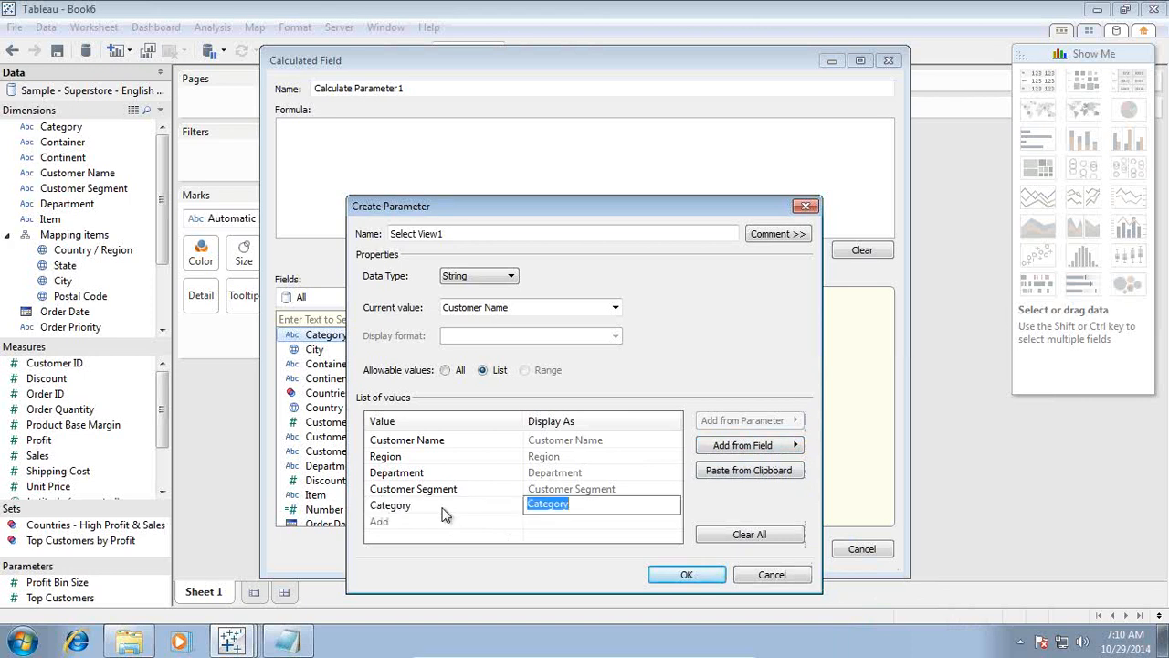
# - Copy the list value Customer Name into the Notepad notes below Calculate Parameter1
pyautogui.doubleClick(417, 440)
pyautogui.hotkey('ctrl', 'c')
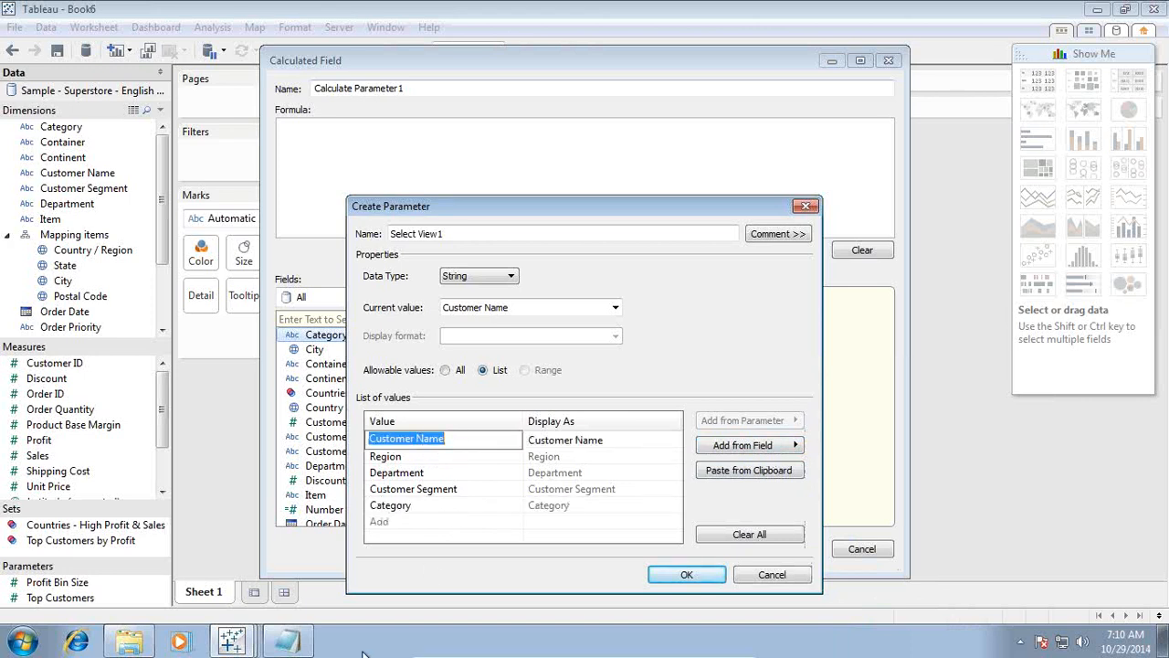
pyautogui.click(280, 651)
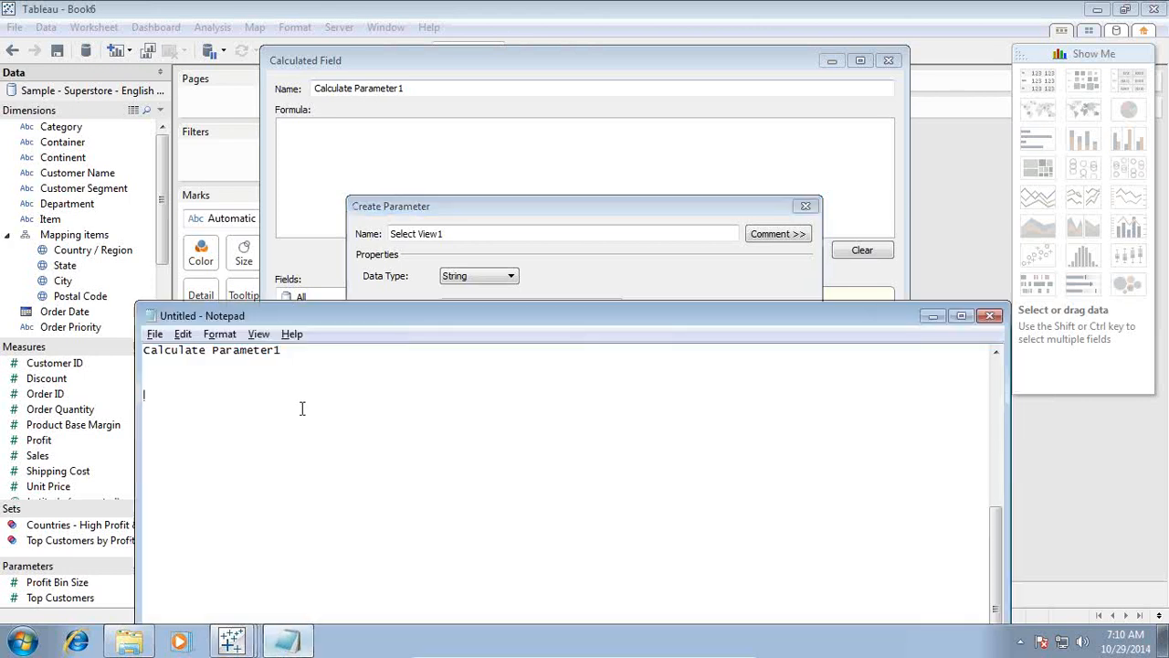
pyautogui.hotkey('ctrl', 'v')
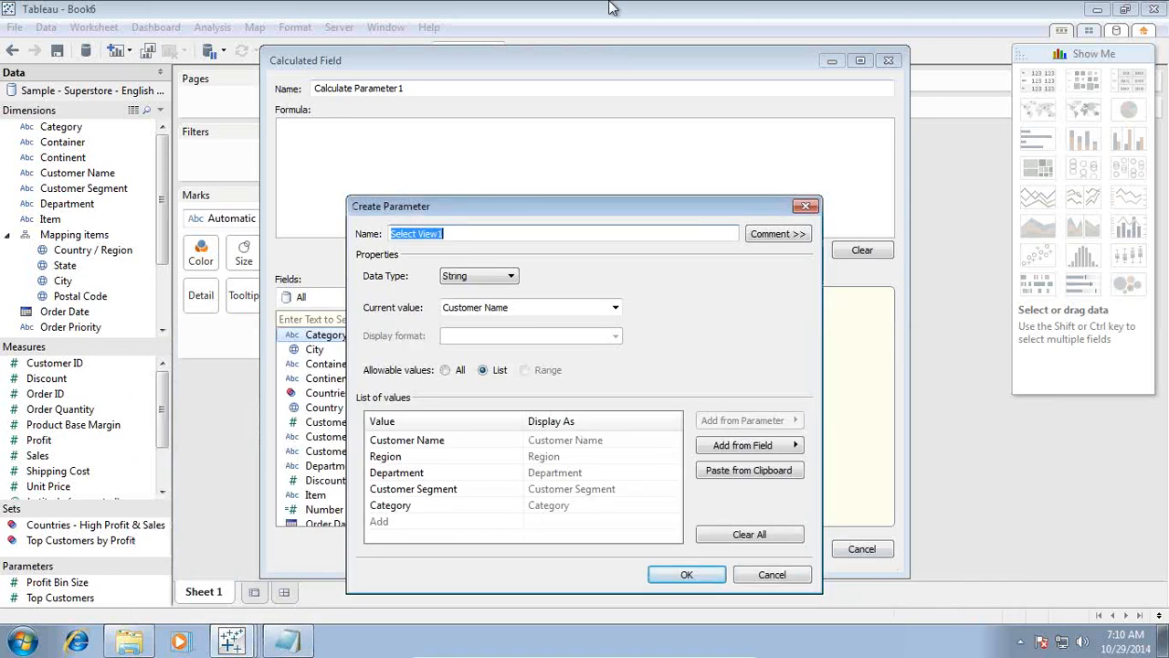
# - Copy the list value Region into Notepad below Customer Name and remove the blank lines above the names
pyautogui.click(431, 453)
pyautogui.click(430, 454)
pyautogui.hotkey('ctrl', 'c')
pyautogui.hotkey('alt', 'Tab')
pyautogui.press('Return')
pyautogui.hotkey('ctrl', 'v')
pyautogui.press('BackSpace')
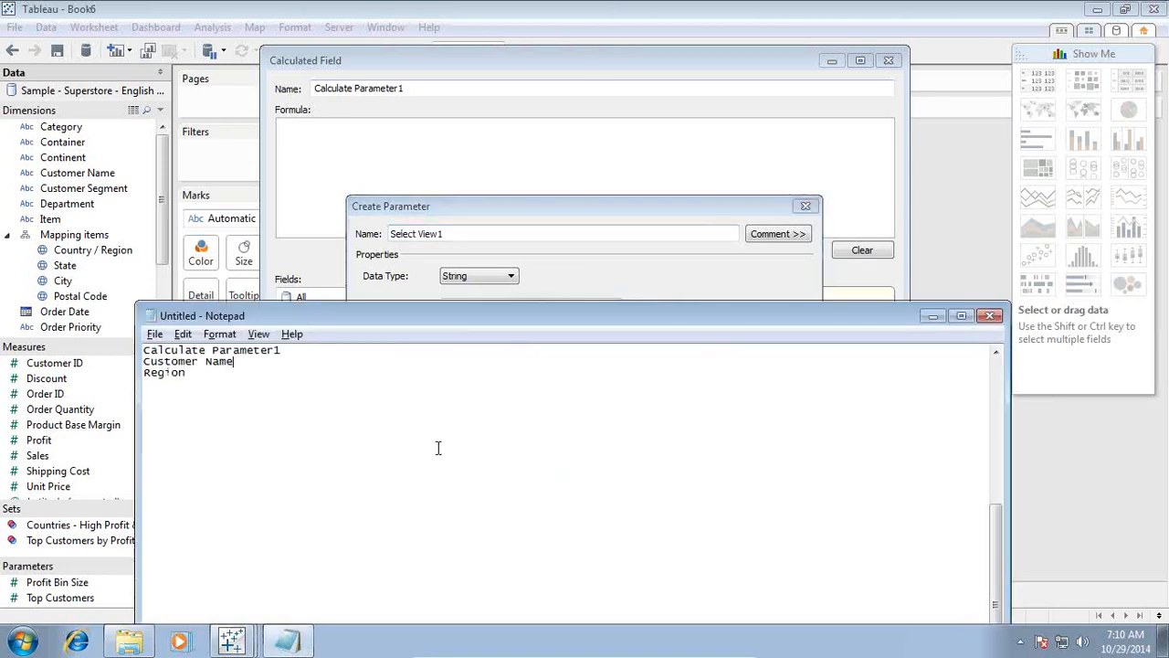
# - Copy the list value Department from the parameter into Notepad on a new line below Region
pyautogui.hotkey('alt', 'Tab')
pyautogui.doubleClick(451, 472)
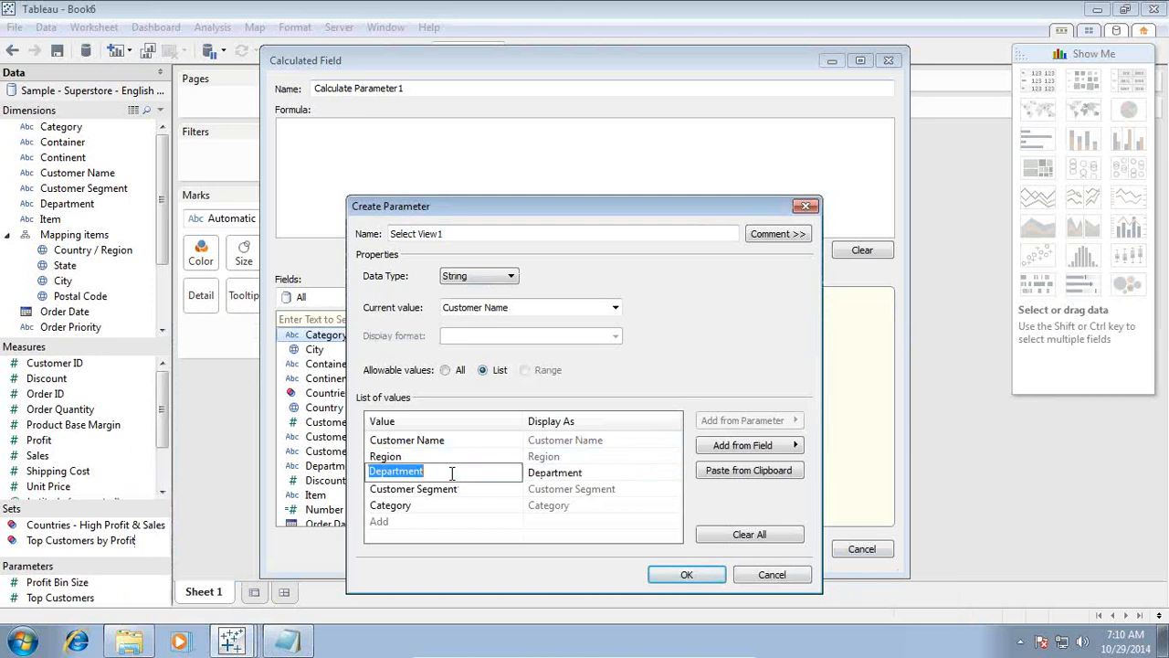
pyautogui.hotkey('ctrl', 'c')
pyautogui.hotkey('alt', 'Tab')
pyautogui.press('Return')
pyautogui.hotkey('ctrl', 'v')
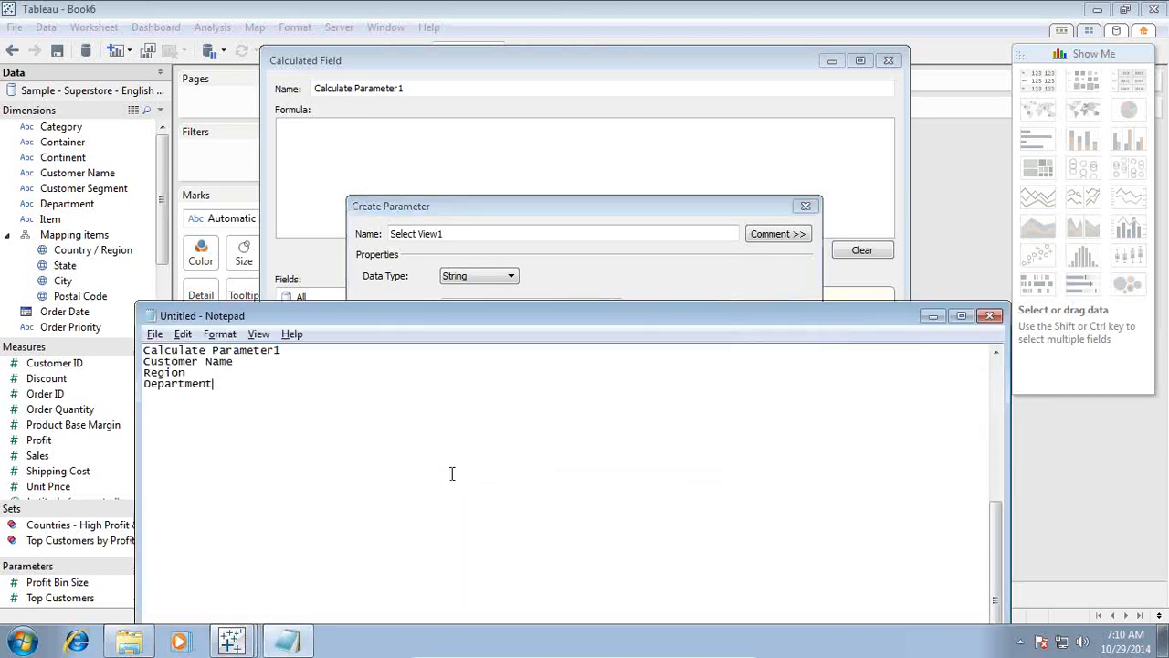
# - Copy the list value Customer Segment from the parameter into Notepad on a new line below Department
pyautogui.hotkey('alt', 'Tab')
pyautogui.doubleClick(448, 488)
pyautogui.hotkey('ctrl', 'c')
pyautogui.hotkey('alt', 'Tab')
pyautogui.press('Return')
pyautogui.hotkey('ctrl', 'v')
# - Copy the list value Category from the parameter into Notepad on a new line below Customer Segment
pyautogui.hotkey('alt', 'Tab')
pyautogui.doubleClick(450, 504)
pyautogui.hotkey('ctrl', 'c')
pyautogui.hotkey('alt', 'Tab')
pyautogui.press('Return')
pyautogui.hotkey('ctrl', 'v')
# - Return to Tableau, confirm the Select View1 parameter and begin the calculated field's formula with Case [Select View1]
pyautogui.click(612, 212)
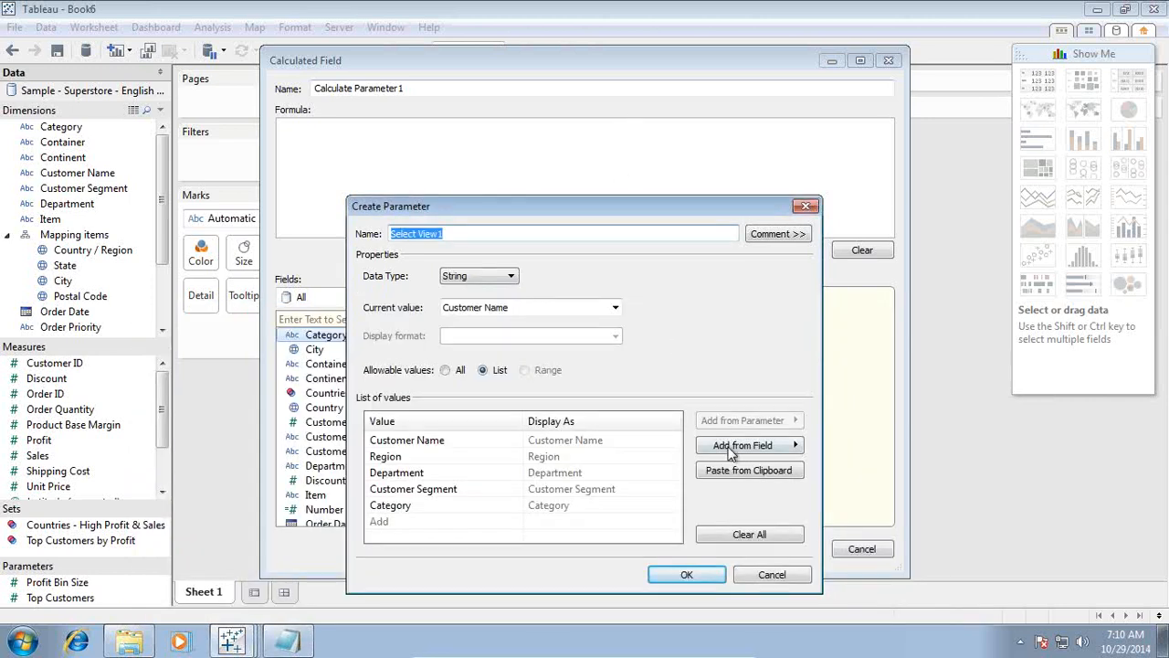
pyautogui.click(687, 575)
pyautogui.click(374, 170)
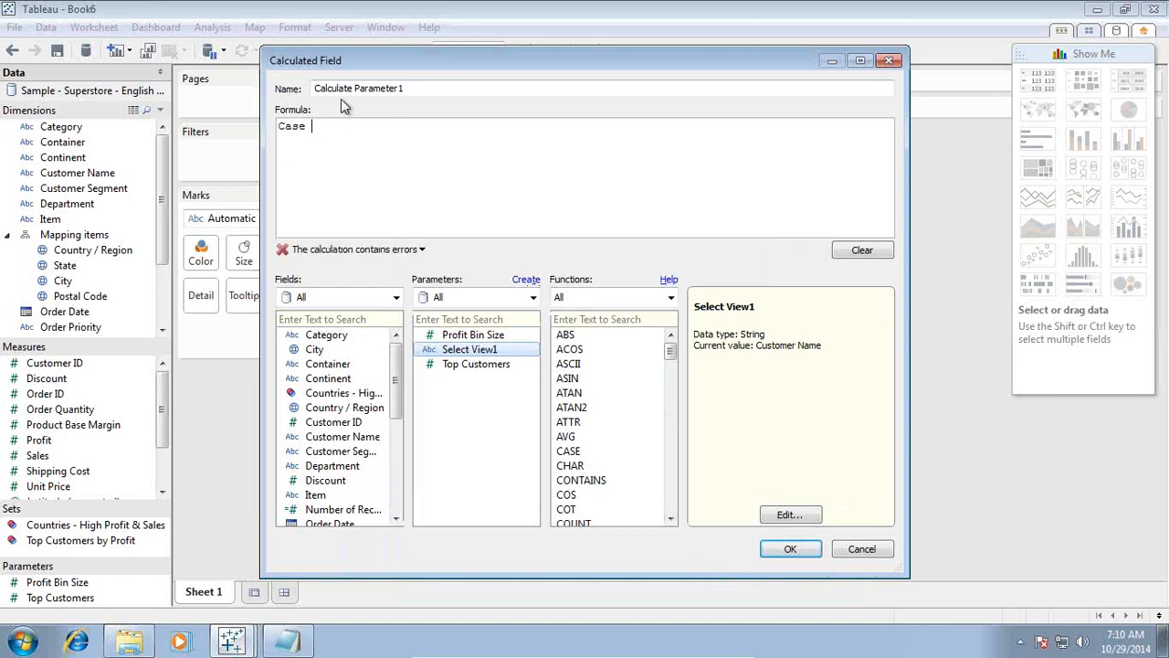
pyautogui.write('Case [Sele')
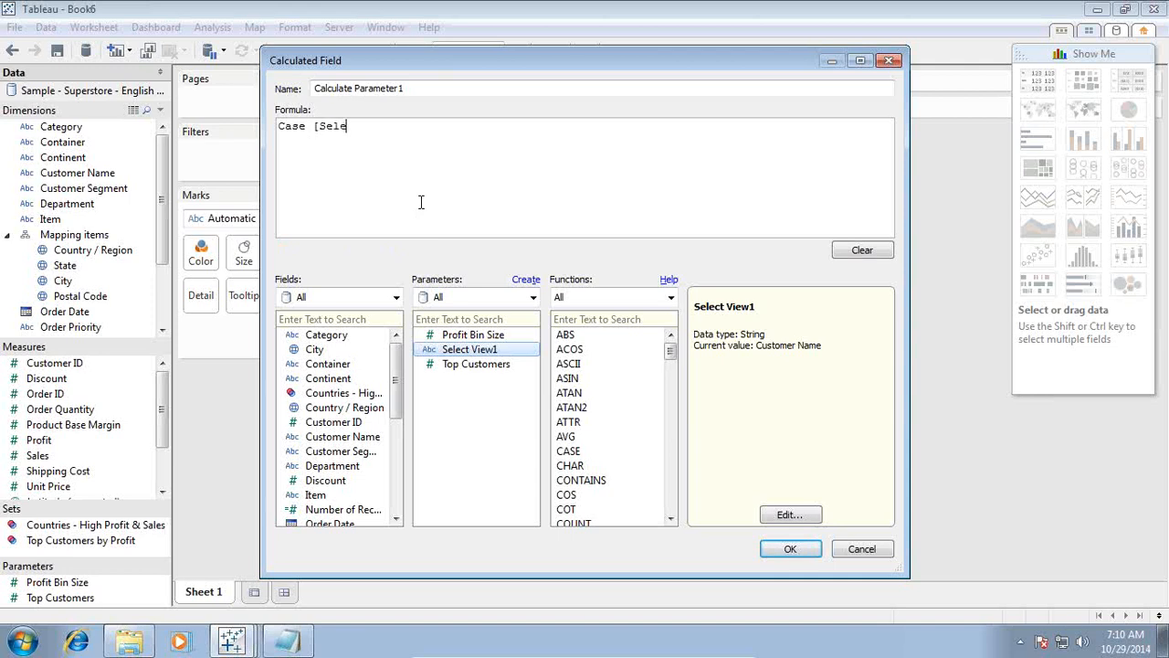
pyautogui.write('ct View1]')
pyautogui.press('Return')
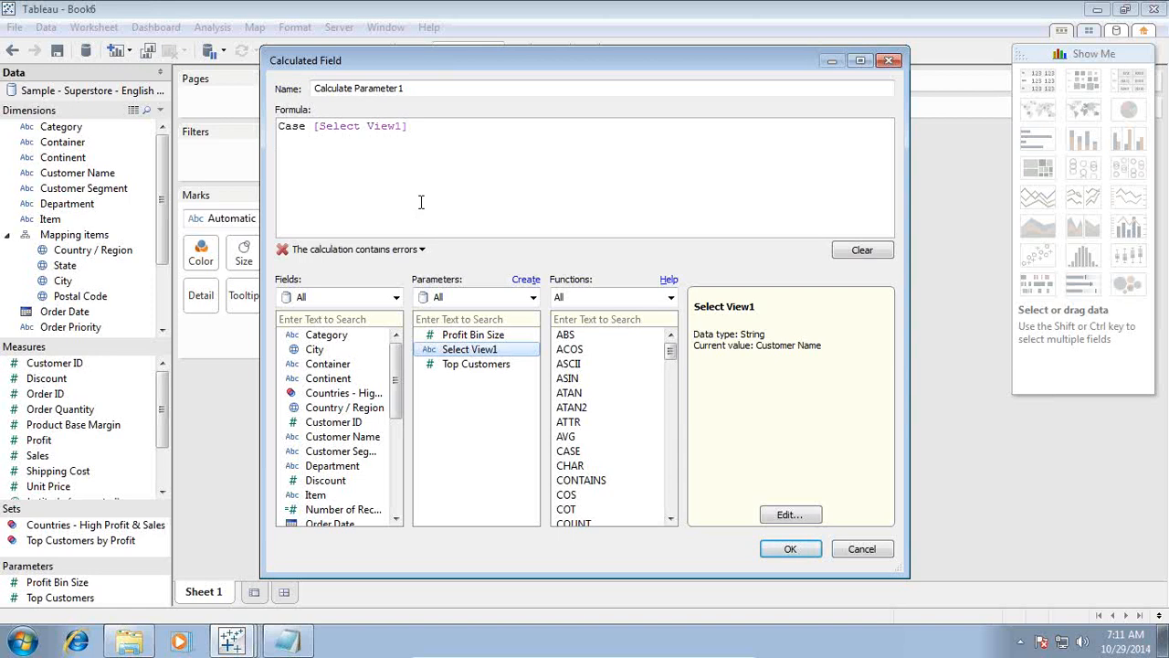
# - Add the formula line When 'Customer Name' Then [Customer Name], copying the dimension name from Notepad
pyautogui.write('When')
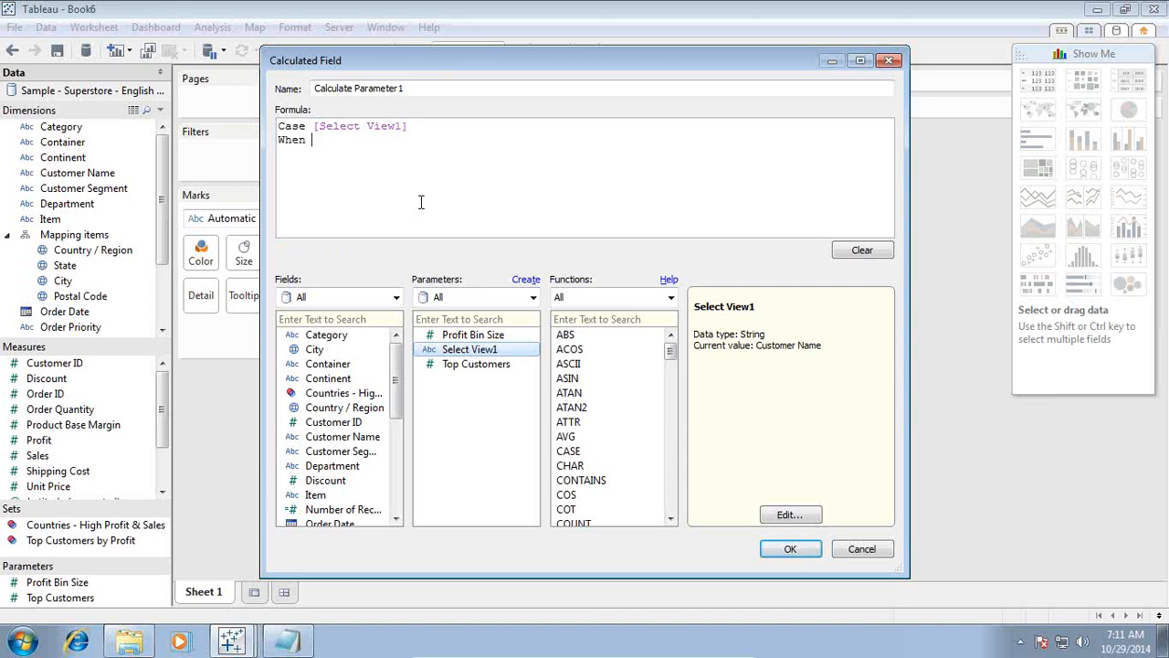
pyautogui.hotkey('alt', 'Tab')
pyautogui.moveTo(247, 358); pyautogui.dragTo(96, 360)
pyautogui.click(327, 151)
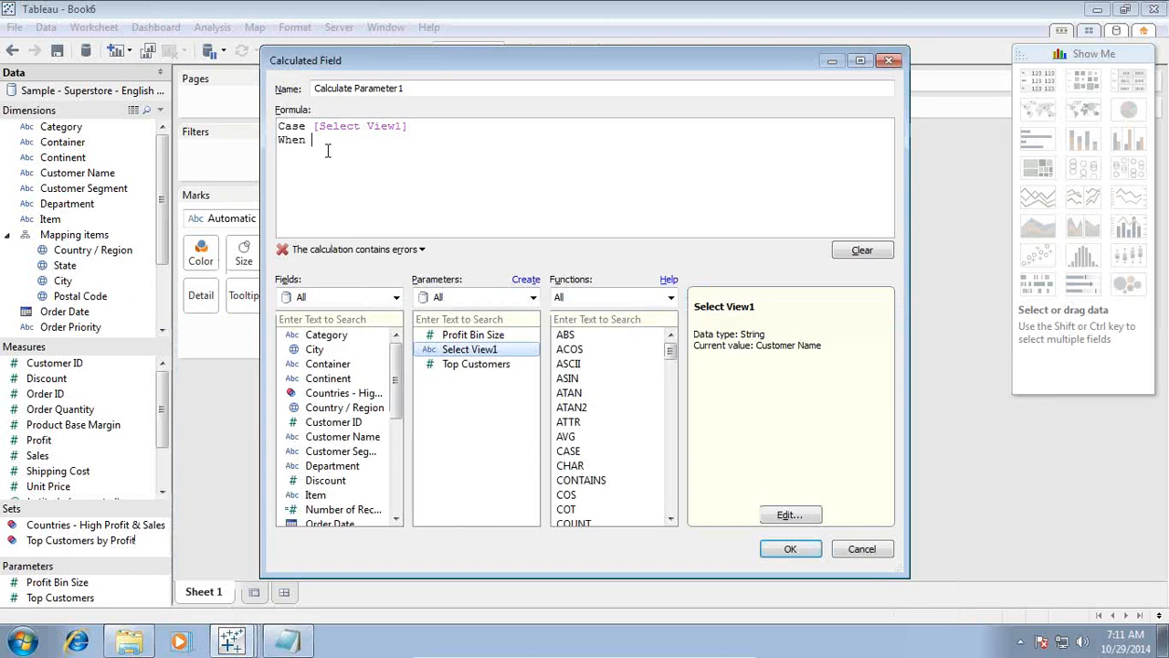
pyautogui.hotkey('ctrl', 'v')
pyautogui.write('Then [Customer Name]')
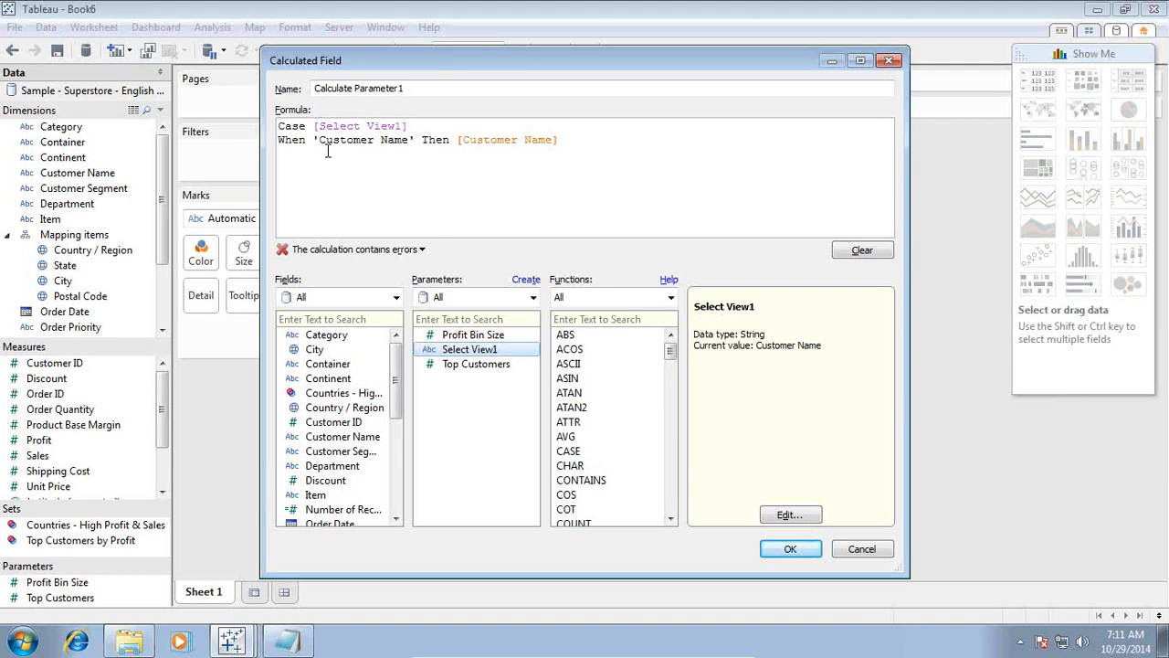
pyautogui.press('Return')
# - Add the formula line When 'Region' Then [Region], copying the dimension name from Notepad
pyautogui.hotkey('alt', 'Tab')
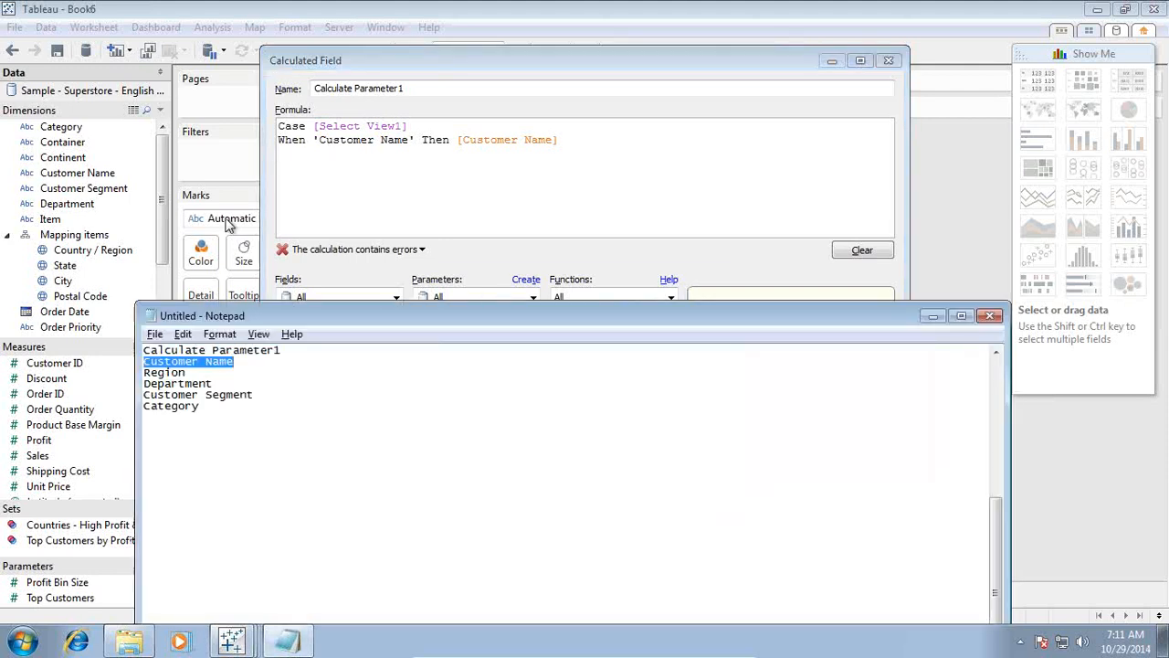
pyautogui.doubleClick(188, 373)
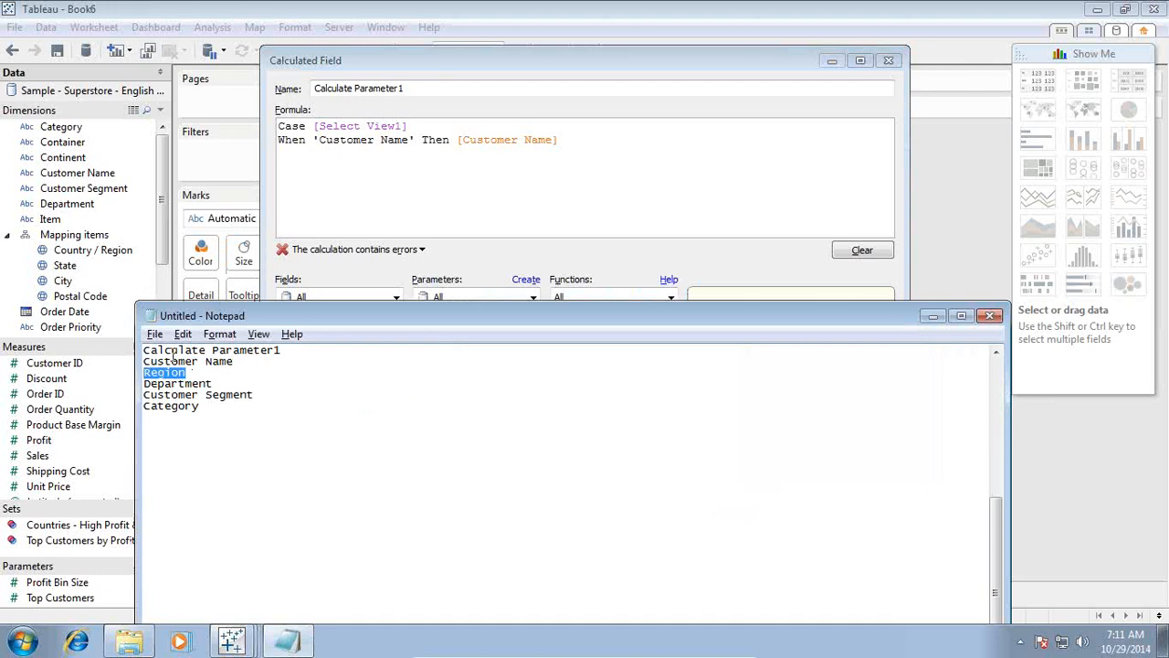
pyautogui.click(293, 155)
pyautogui.write("When 'Region")
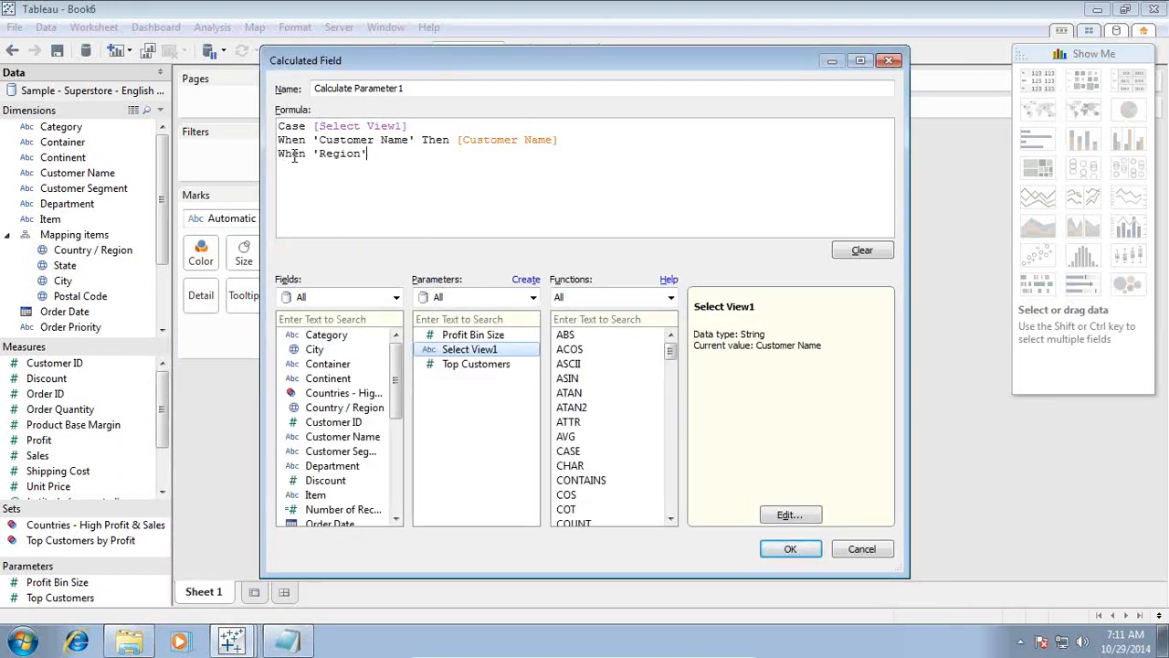
pyautogui.write("' Then [Region]")
# - Add the formula line When 'Department' Then [Department], copying the dimension name from Notepad
pyautogui.hotkey('alt', 'Tab')
pyautogui.moveTo(219, 382); pyautogui.dragTo(141, 381)
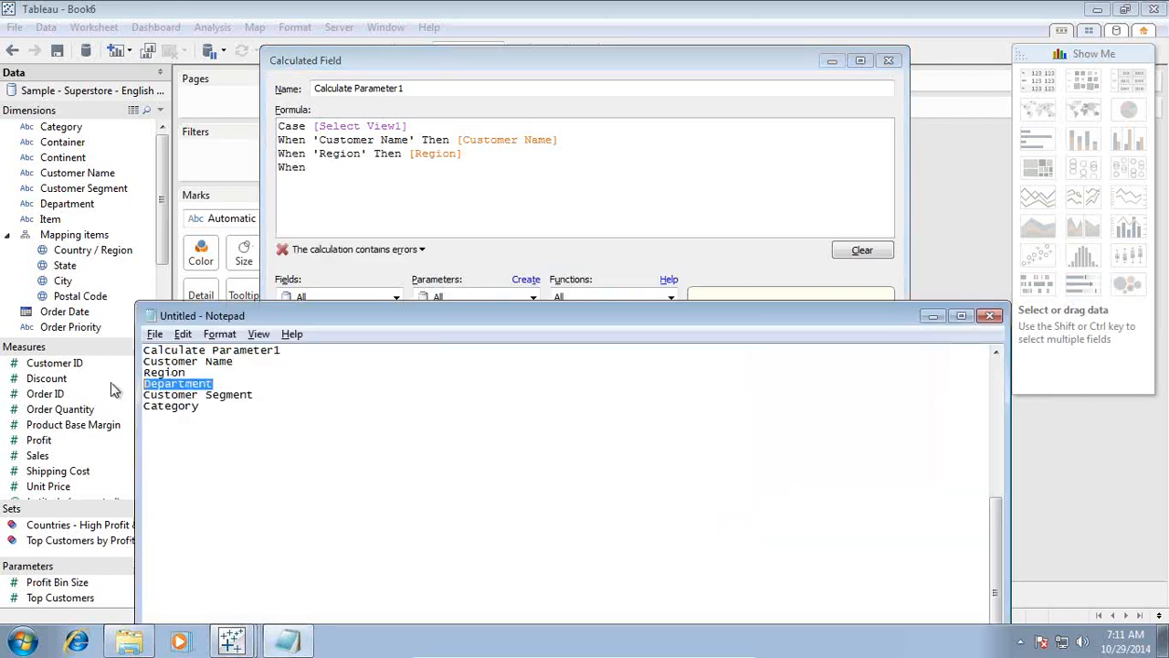
pyautogui.click(322, 172)
pyautogui.write("'")
pyautogui.hotkey('ctrl', 'v')
pyautogui.write("' Then")
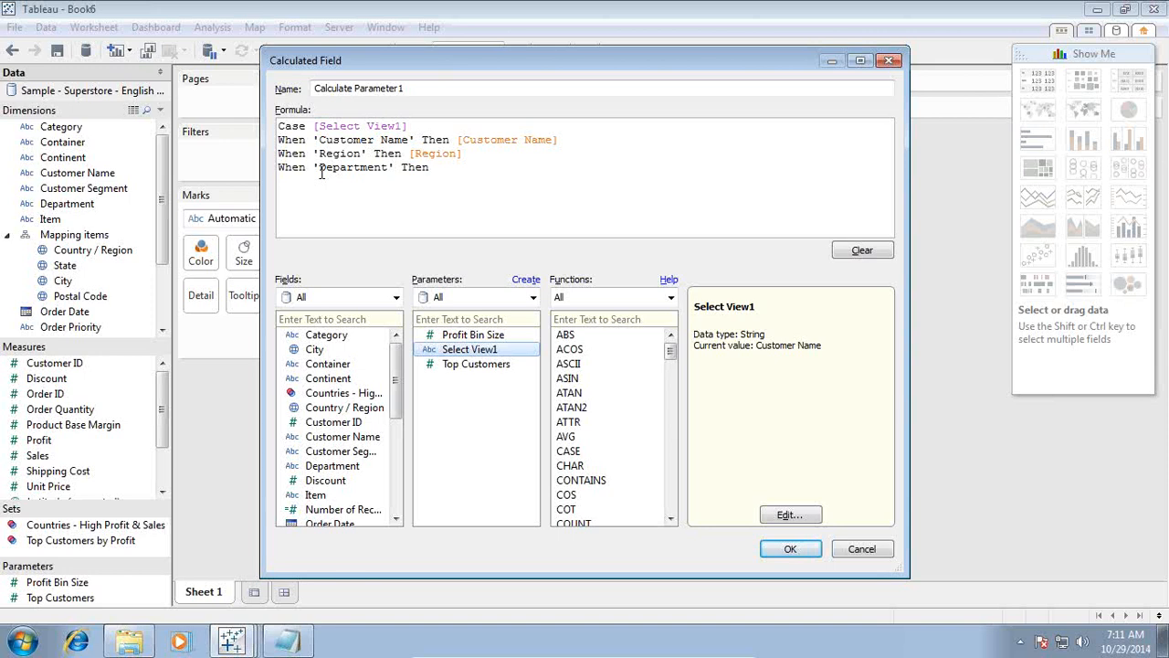
pyautogui.write(' [')
pyautogui.hotkey('ctrl', 'v')
pyautogui.write(']')
# - Add the formula line When 'Customer Segment' Then [Customer Segment], copying the dimension name from Notepad
pyautogui.hotkey('alt', 'Tab')
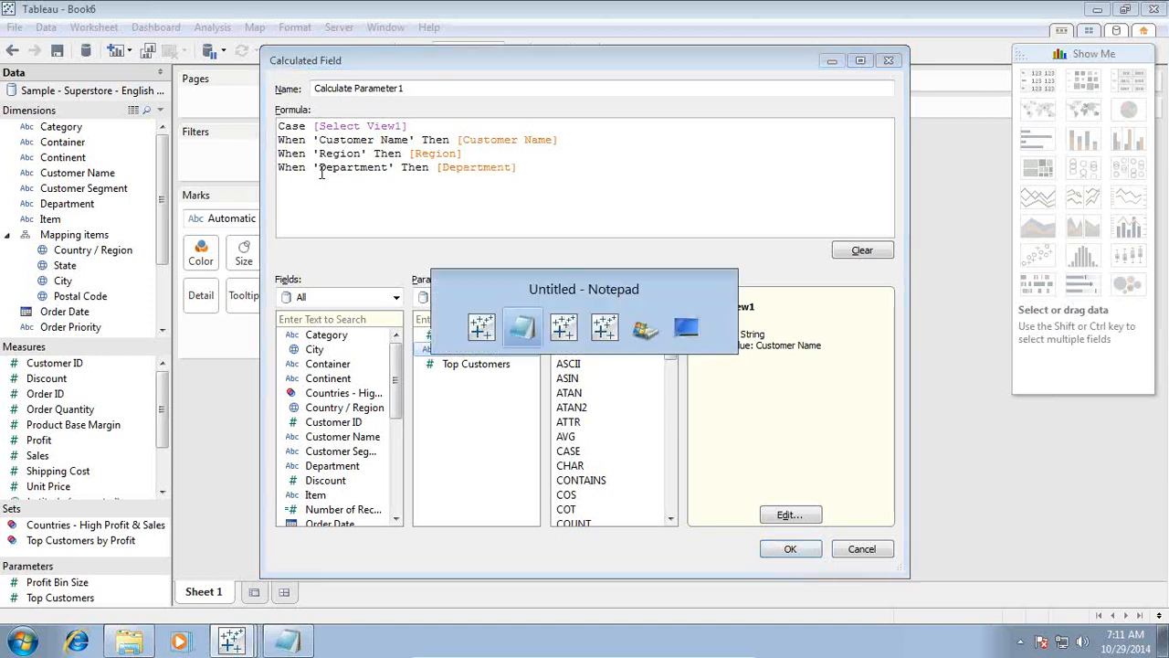
pyautogui.moveTo(256, 395); pyautogui.dragTo(133, 393)
pyautogui.hotkey('ctrl', 'c')
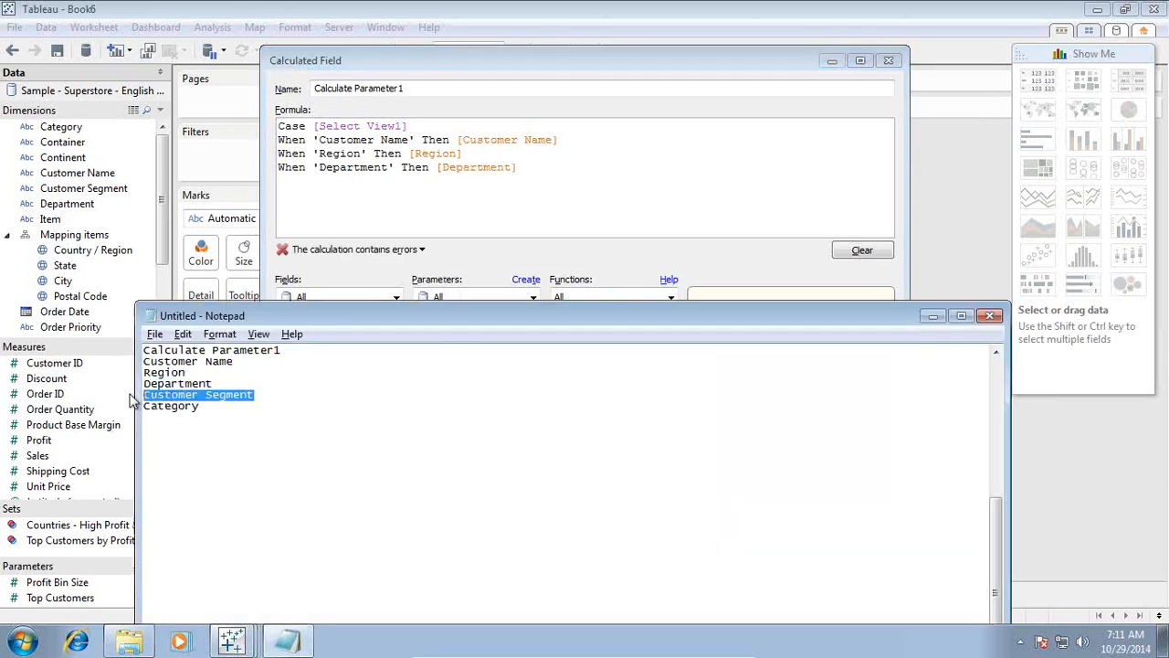
pyautogui.click(302, 200)
pyautogui.write('When')
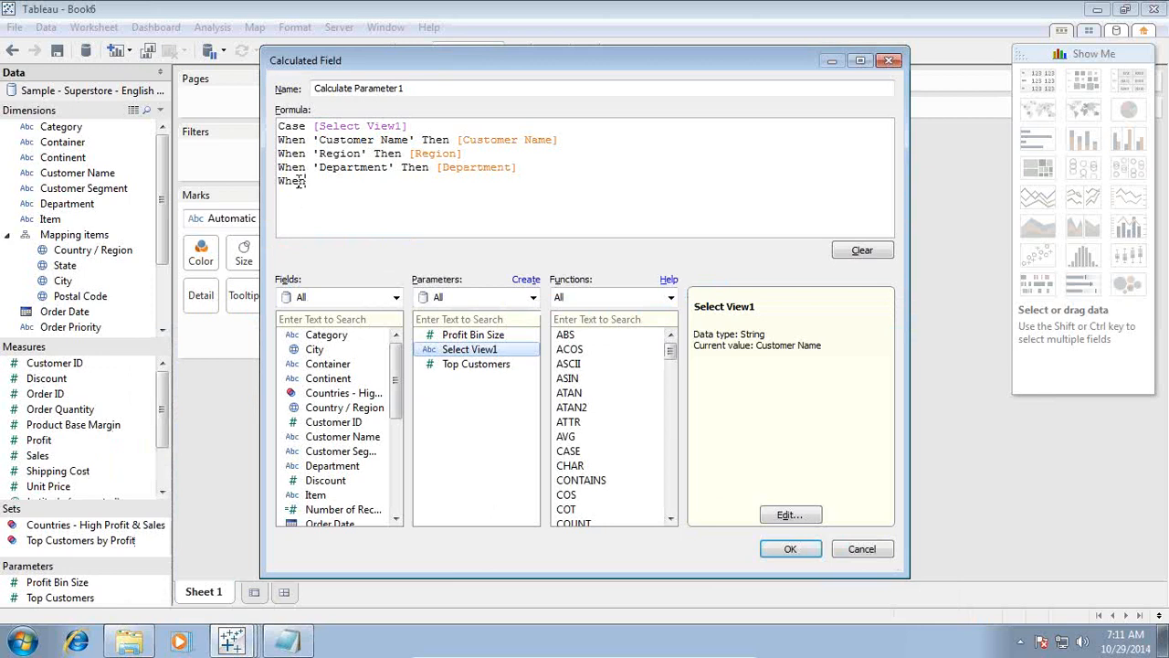
pyautogui.write(" '")
pyautogui.hotkey('ctrl', 'v')
pyautogui.write("'")
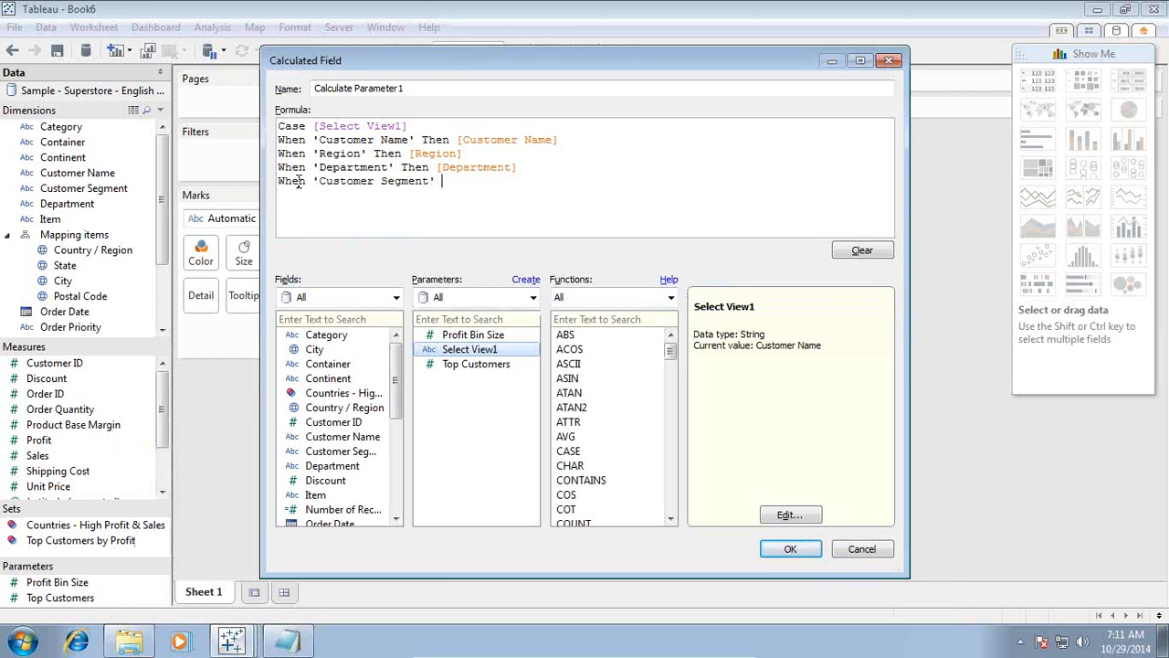
pyautogui.write(' Then [')
pyautogui.hotkey('ctrl', 'v')
pyautogui.write(']')
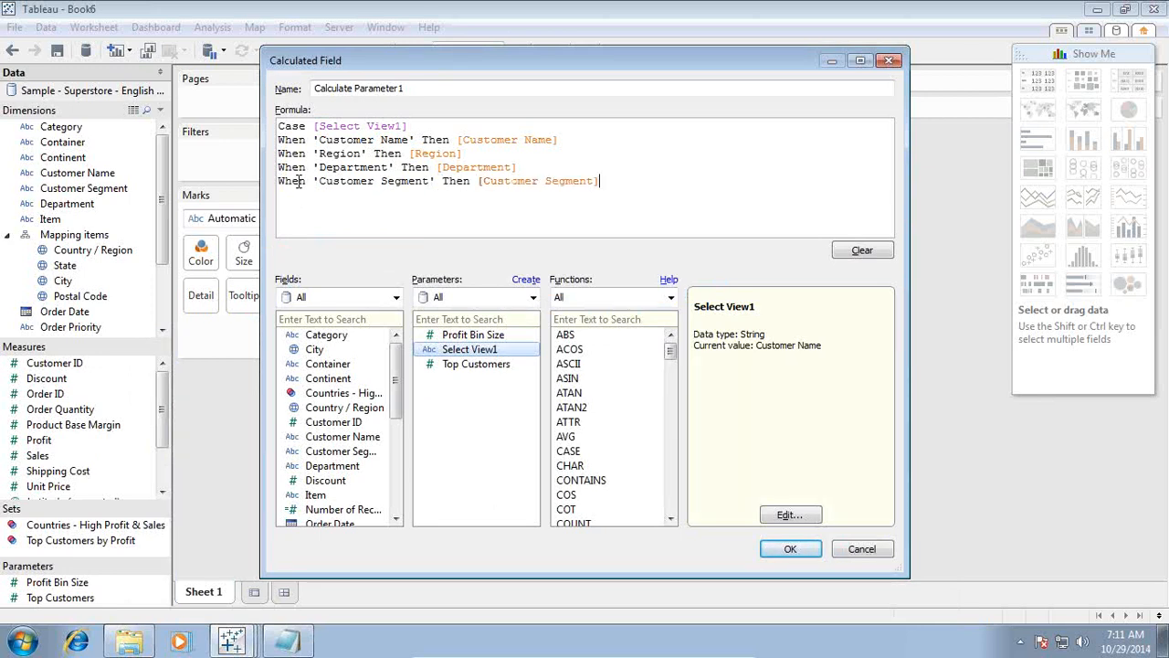
# - Add the formula line When 'Category' Then [Category], copying the dimension name from Notepad
pyautogui.hotkey('alt', 'Tab')
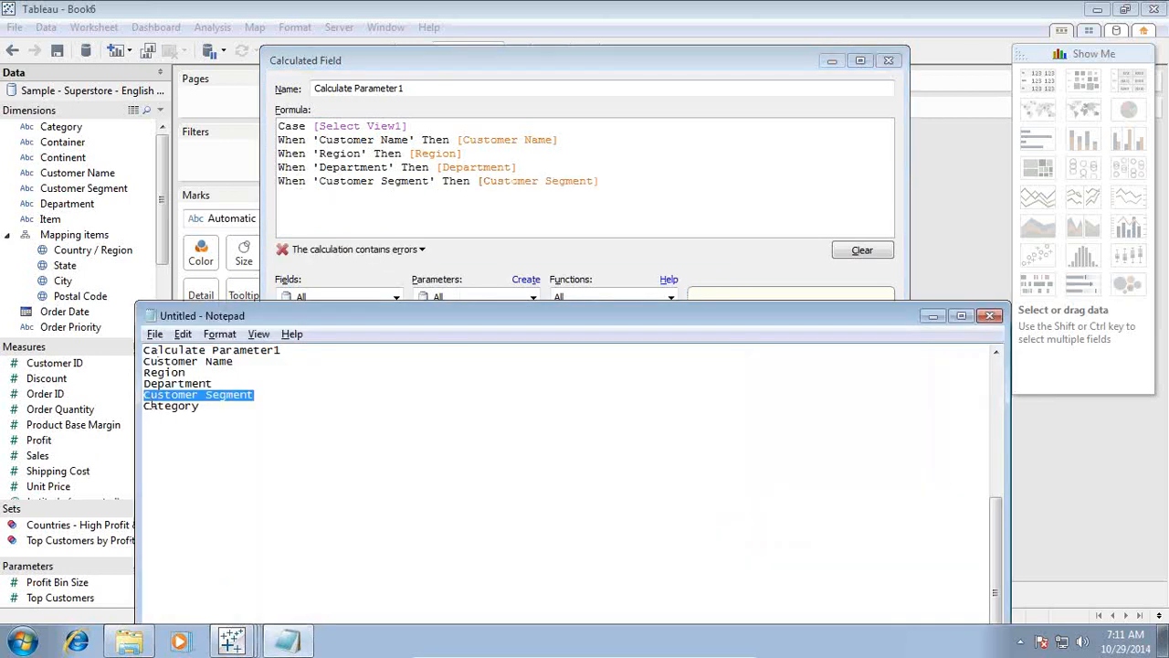
pyautogui.moveTo(200, 407); pyautogui.dragTo(142, 408)
pyautogui.hotkey('ctrl', 'c')
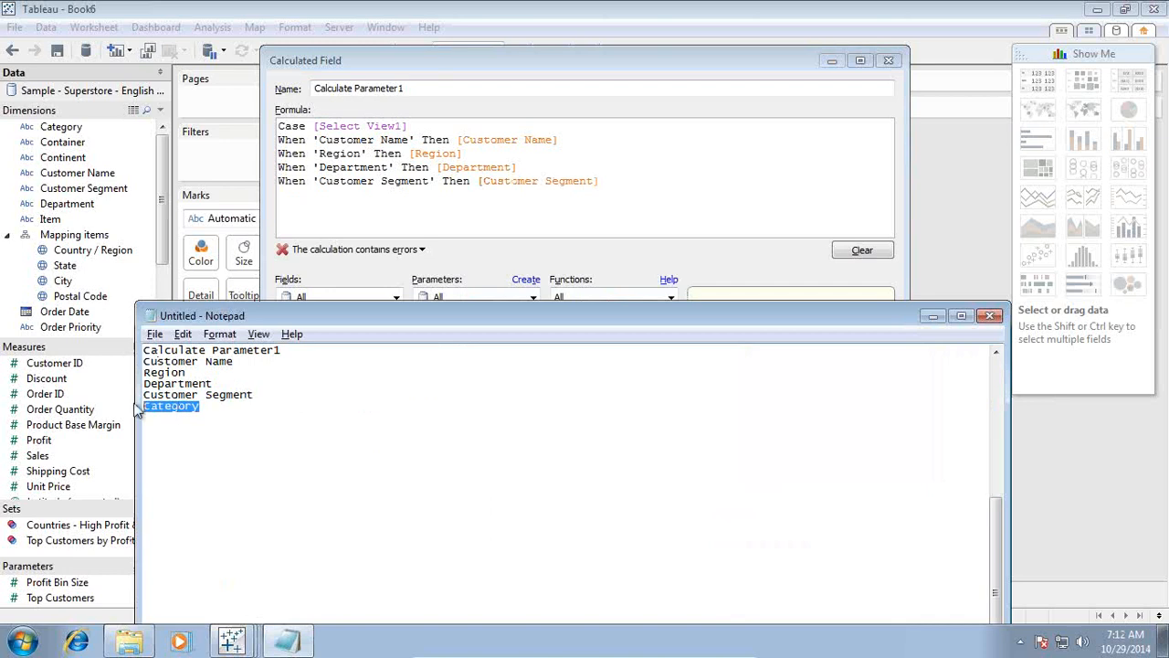
pyautogui.click(286, 198)
pyautogui.write("When '")
pyautogui.hotkey('ctrl', 'v')
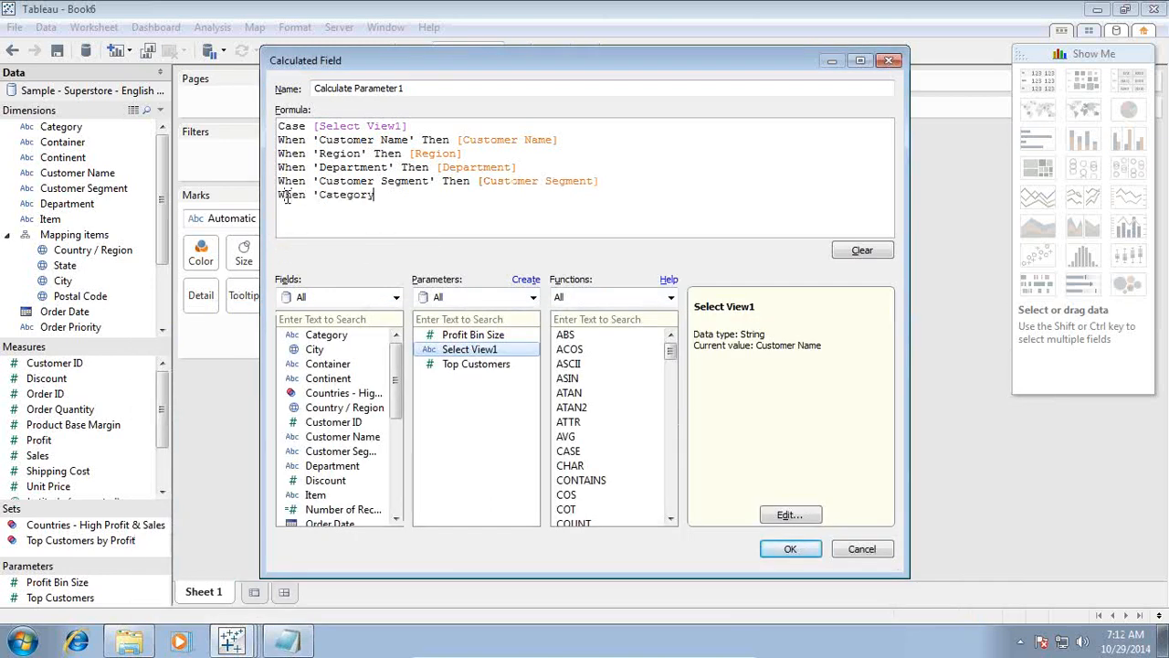
pyautogui.write("' Then [Category]")
# - Finish the CASE formula with Else '' and End, and save the Calculate Parameter1 field
pyautogui.press('Return')
pyautogui.write("Else '")
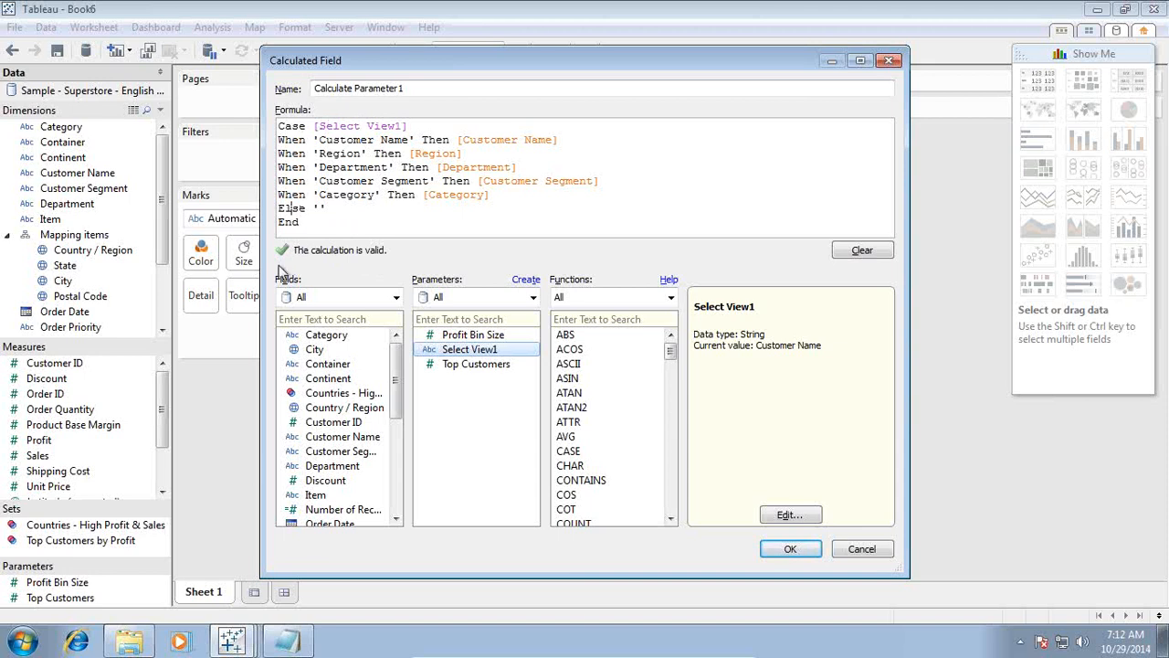
pyautogui.moveTo(308, 222); pyautogui.dragTo(210, 103)
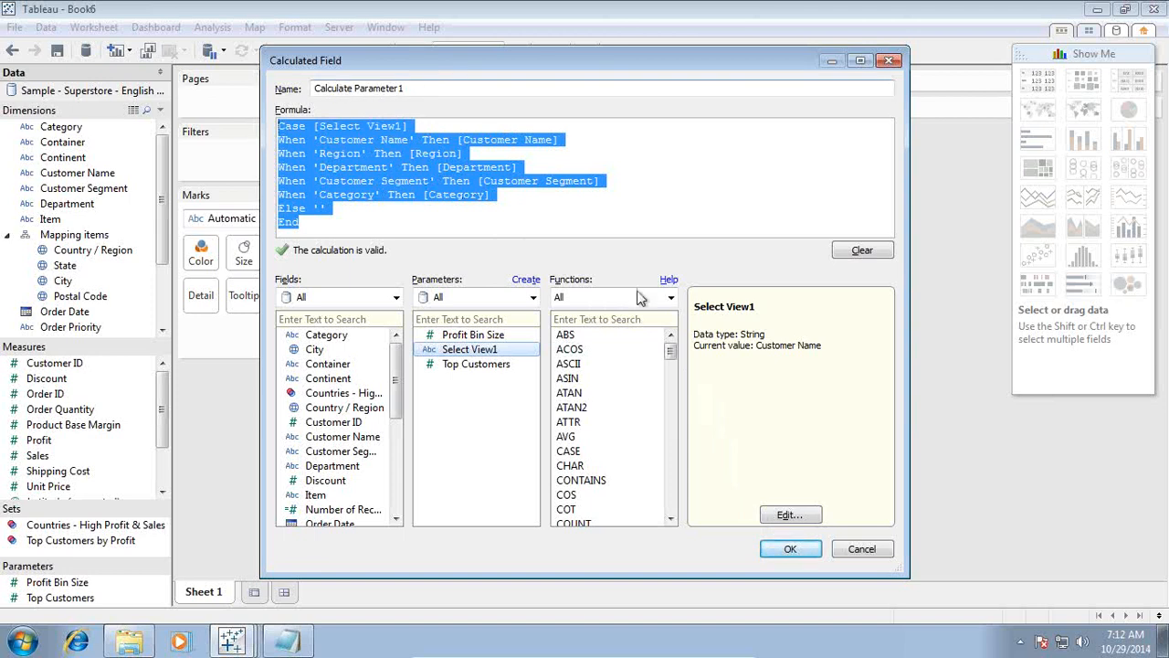
pyautogui.click(790, 548)
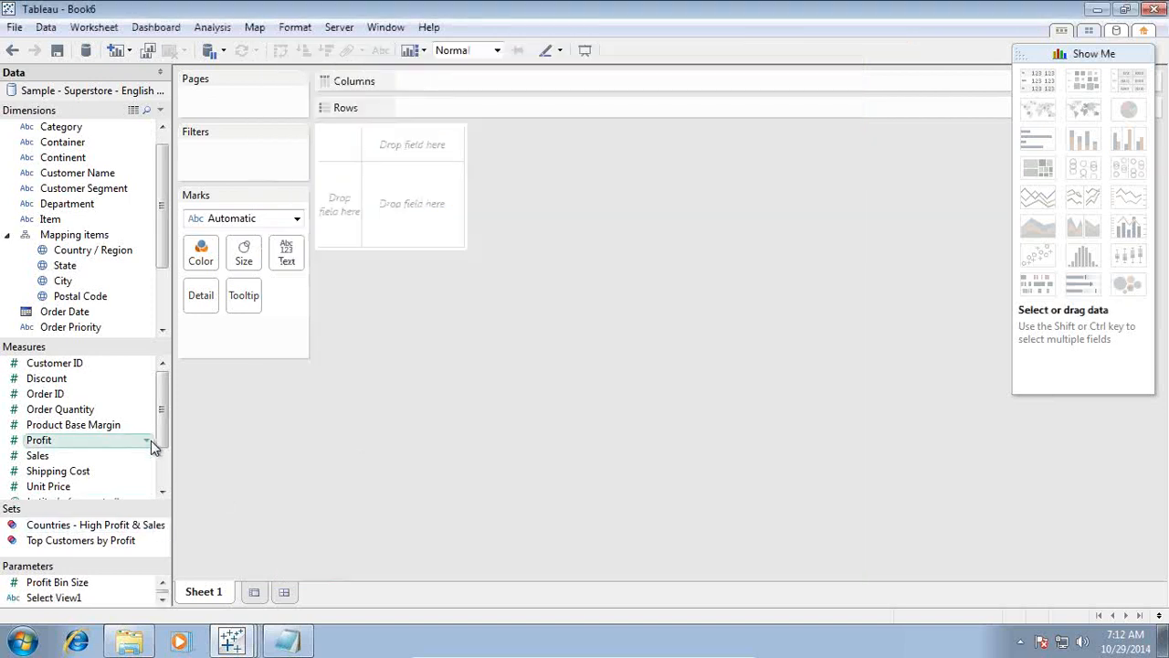
# - Copy the Select View1 parameter and paste a duplicate of it among the parameters
pyautogui.moveTo(157, 418); pyautogui.dragTo(159, 483)
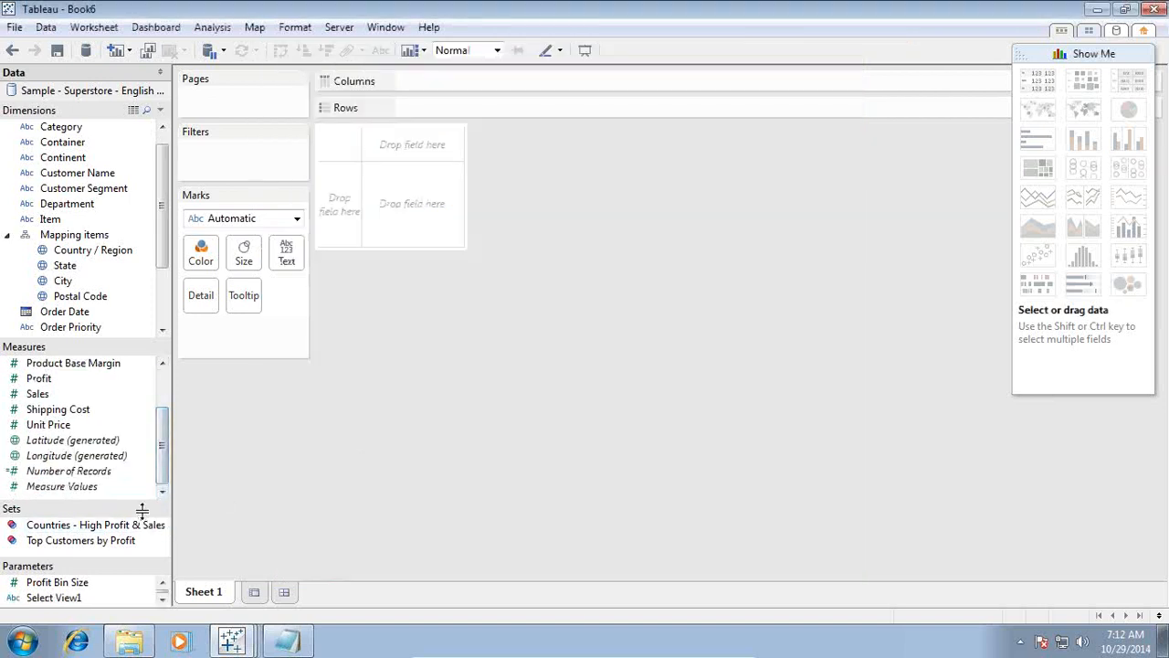
pyautogui.moveTo(131, 559); pyautogui.dragTo(131, 511)
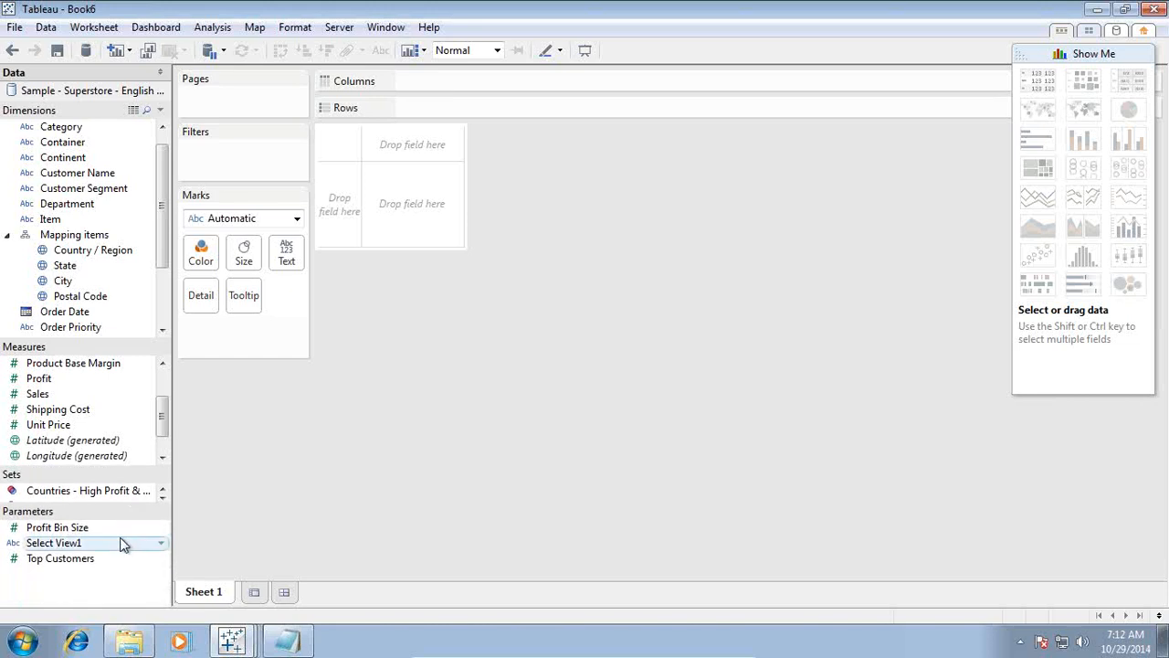
pyautogui.click(115, 543)
pyautogui.click(159, 545)
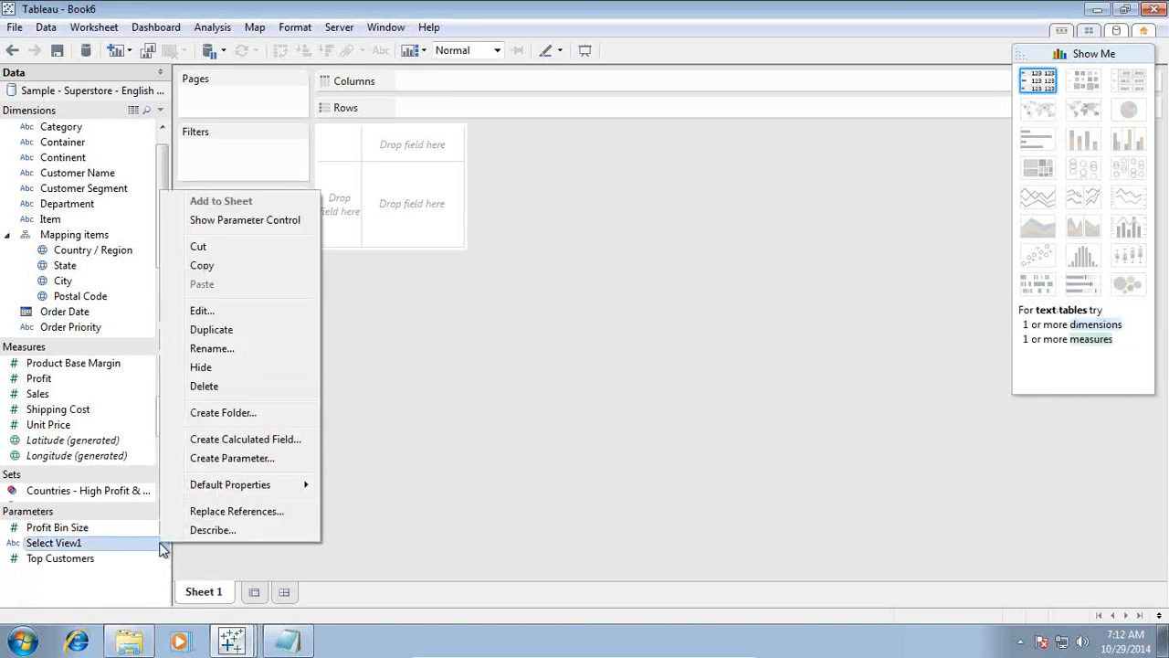
pyautogui.click(227, 267)
pyautogui.click(91, 589)
pyautogui.rightClick(91, 589)
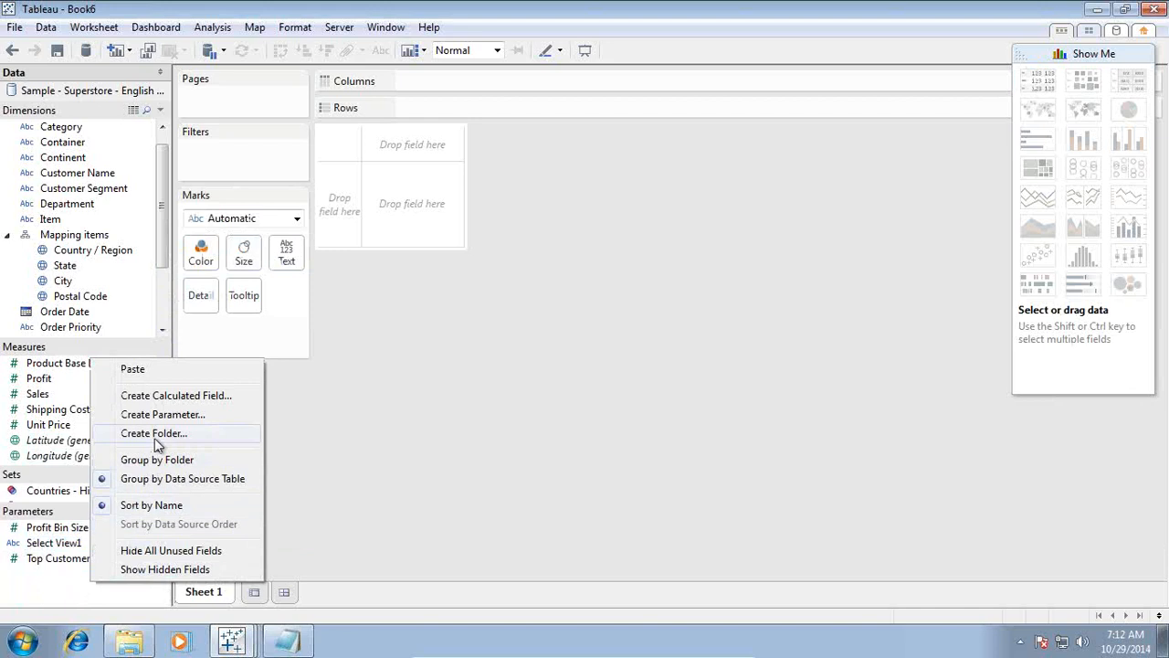
pyautogui.click(165, 370)
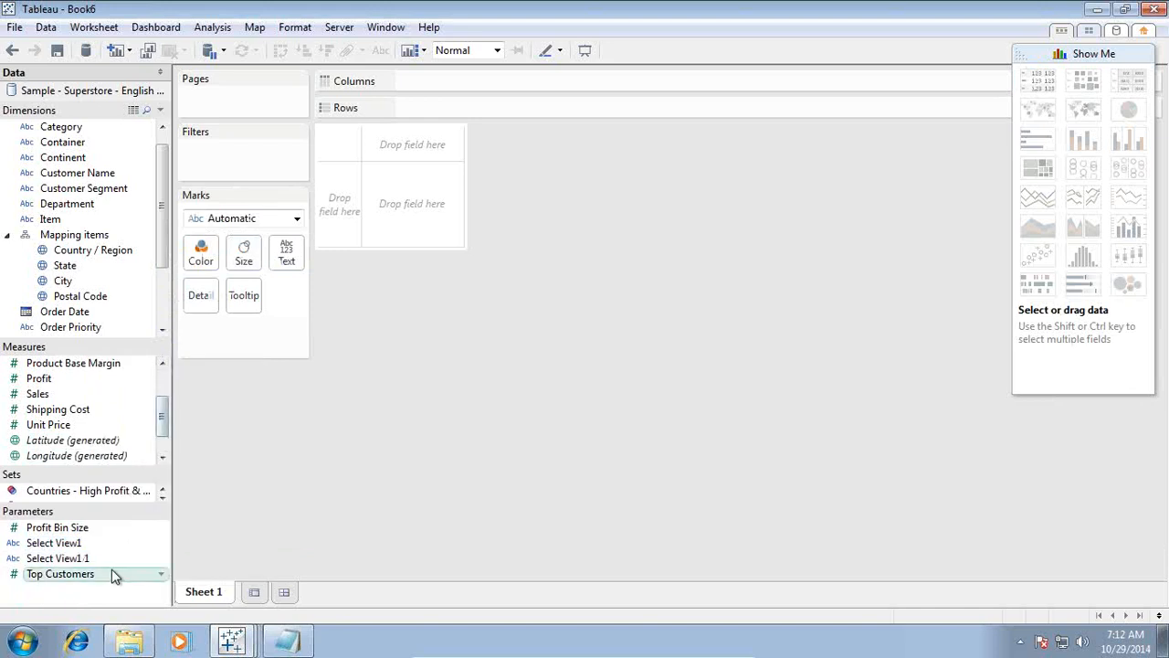
# - Rename the pasted copy of the Select View1 parameter as Select View2, keeping its list of values
pyautogui.rightClick(165, 558)
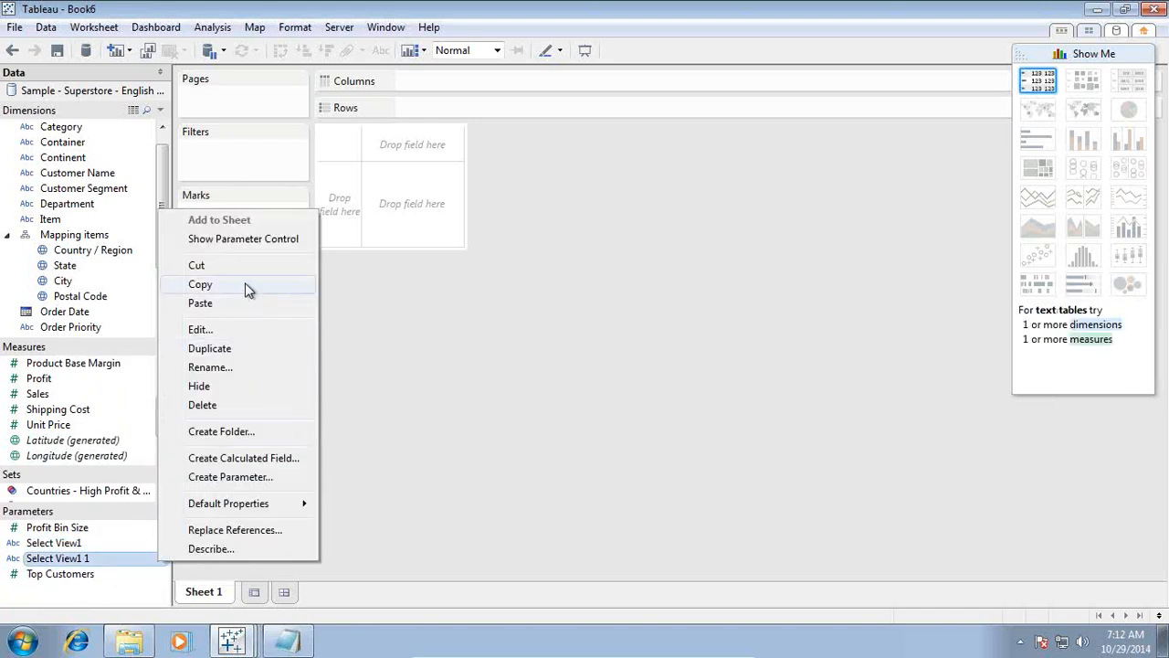
pyautogui.click(201, 329)
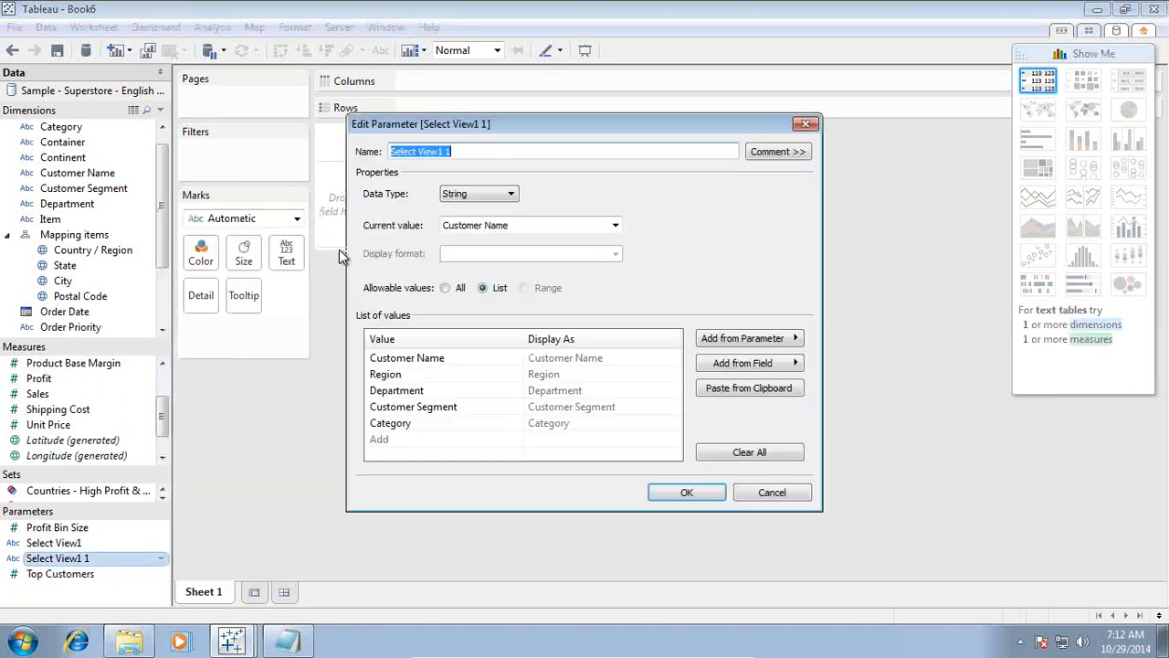
pyautogui.click(464, 152)
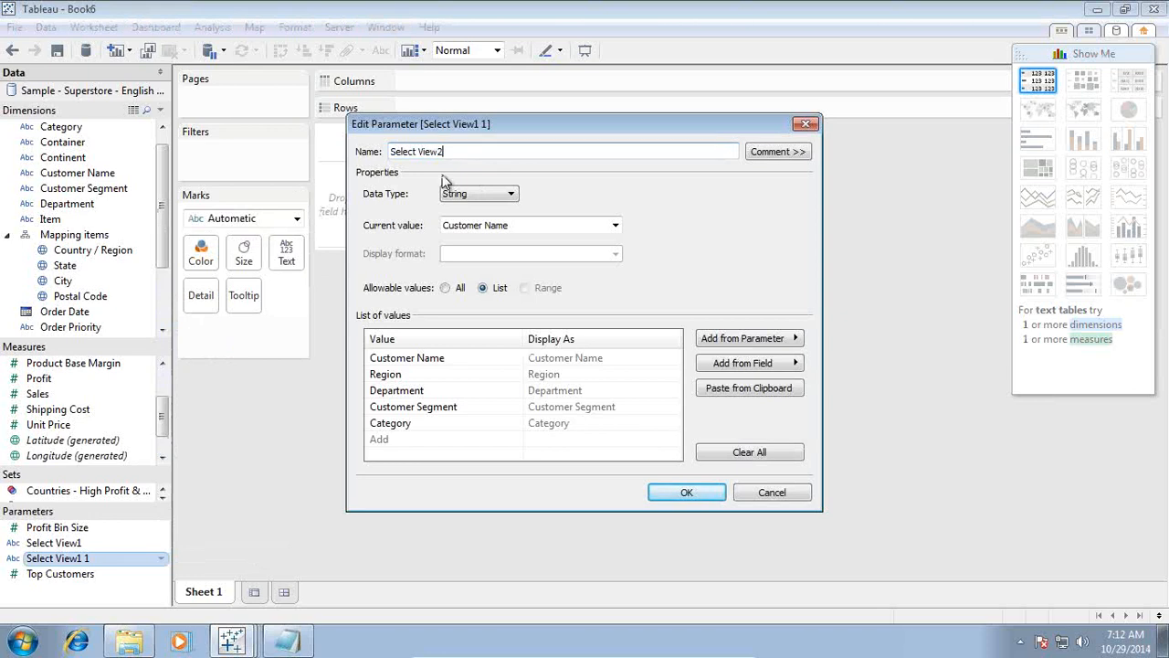
pyautogui.click(679, 497)
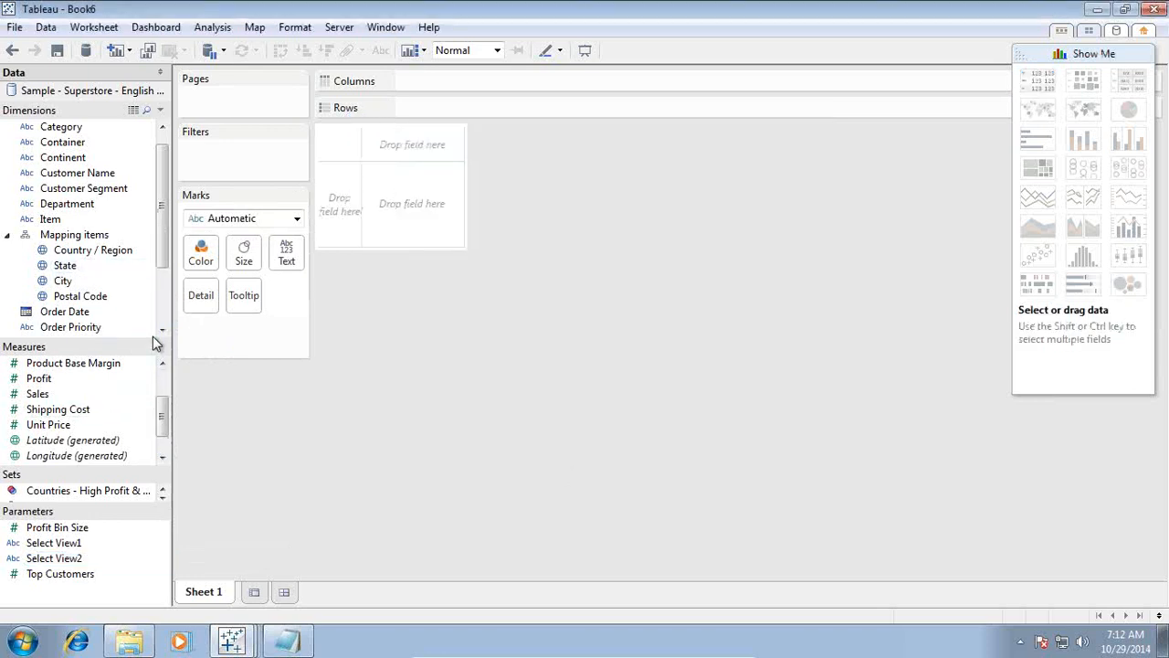
# - Copy the Calculate Parameter1 field and paste a duplicate of it among the dimensions
pyautogui.scroll(-2, 164, 308)
pyautogui.hotkey('alt', 'Tab')
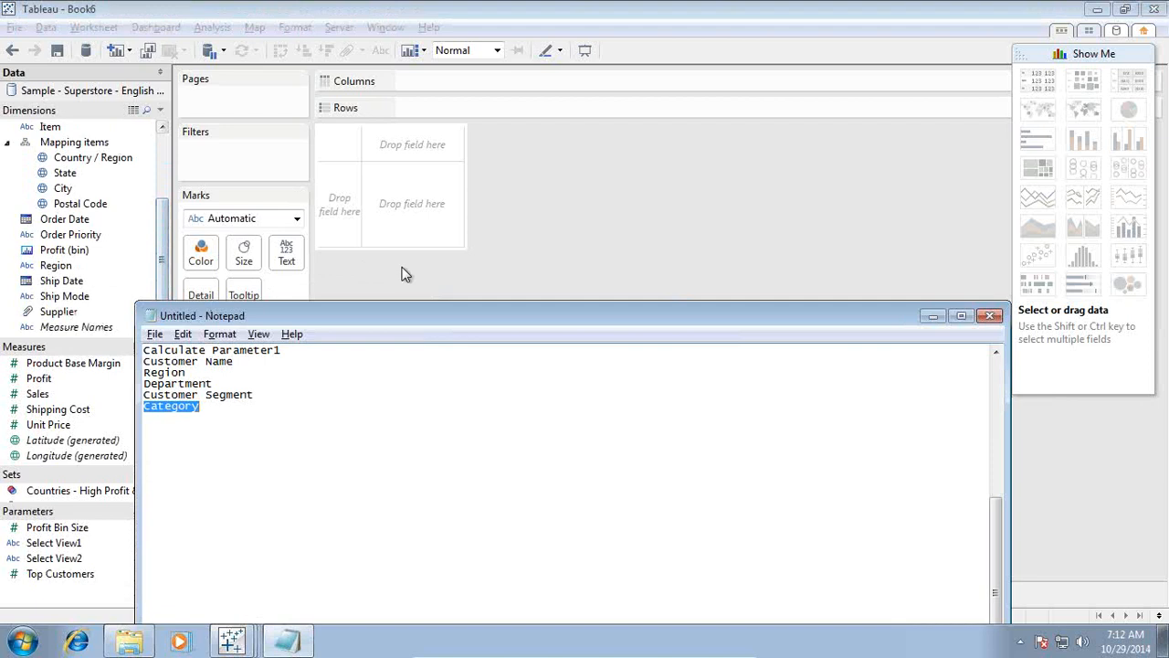
pyautogui.scroll(1, 278, 375)
pyautogui.hotkey('alt', 'Tab')
pyautogui.moveTo(165, 291); pyautogui.dragTo(165, 224)
pyautogui.rightClick(142, 128)
pyautogui.click(174, 183)
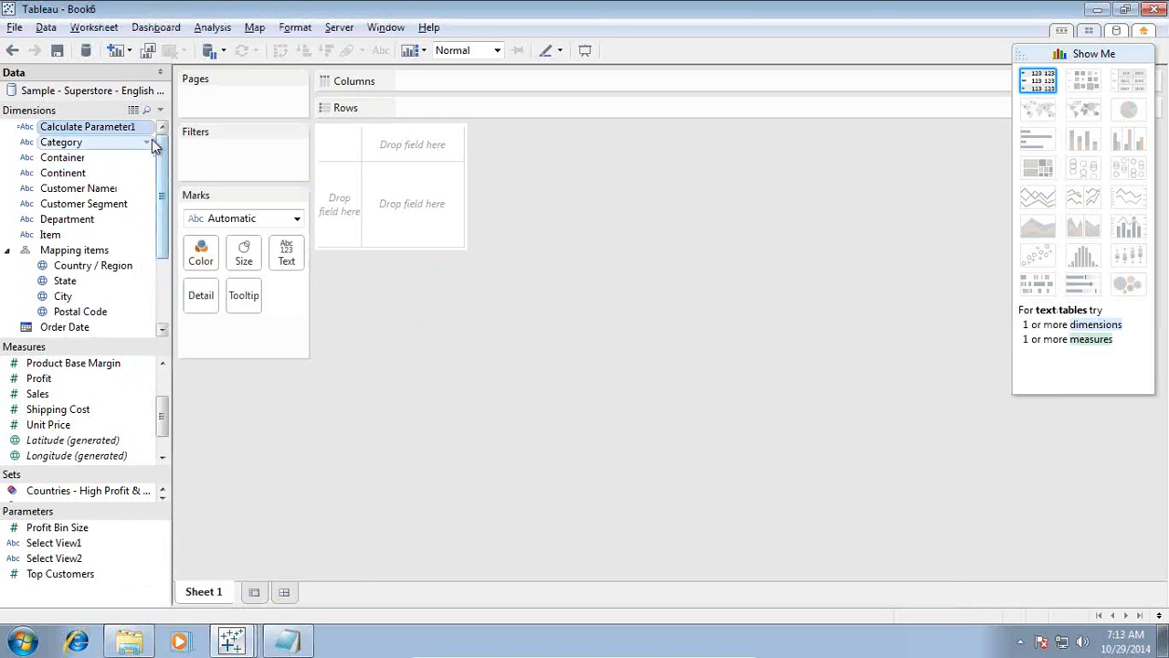
pyautogui.rightClick(149, 158)
pyautogui.click(180, 216)
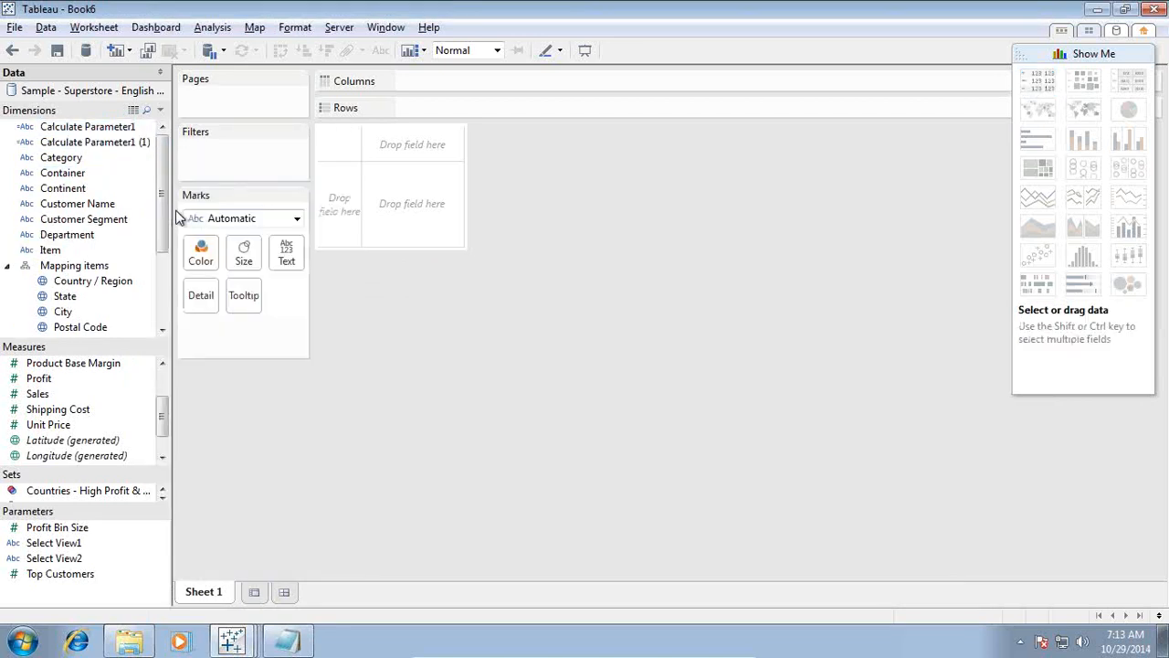
# - Open the pasted calculated field for editing and rename it Calculate Parameter2
pyautogui.rightClick(146, 142)
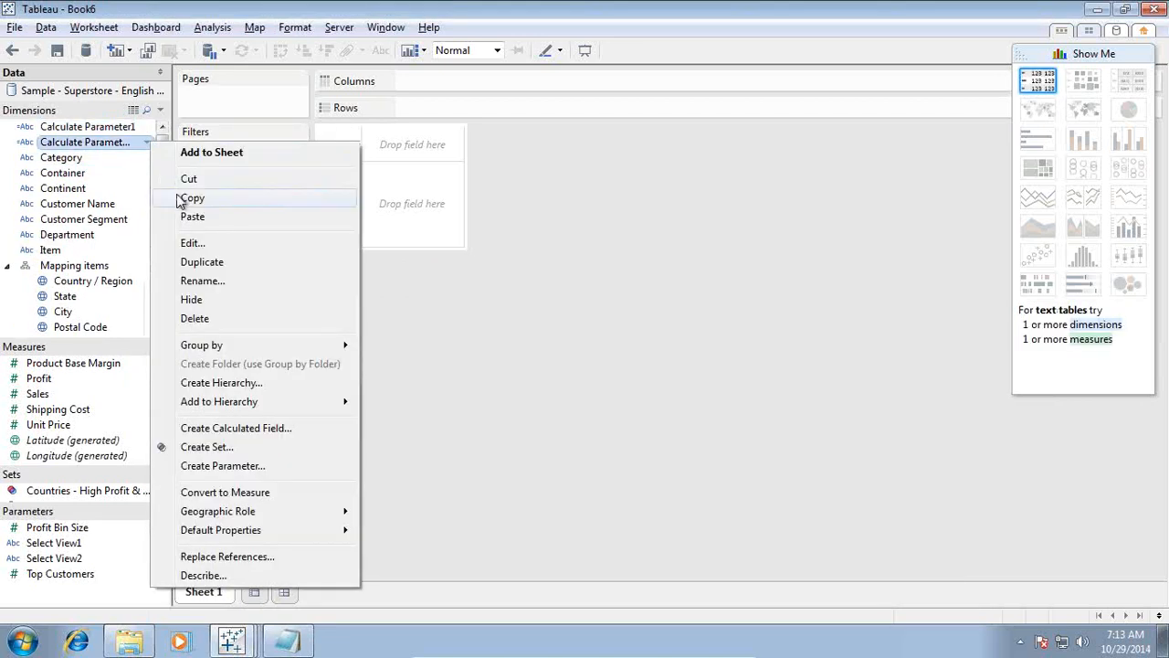
pyautogui.click(187, 243)
pyautogui.click(421, 87)
pyautogui.press('BackSpace')
pyautogui.press('BackSpace')
pyautogui.press('BackSpace')
pyautogui.press('BackSpace')
pyautogui.write('2')
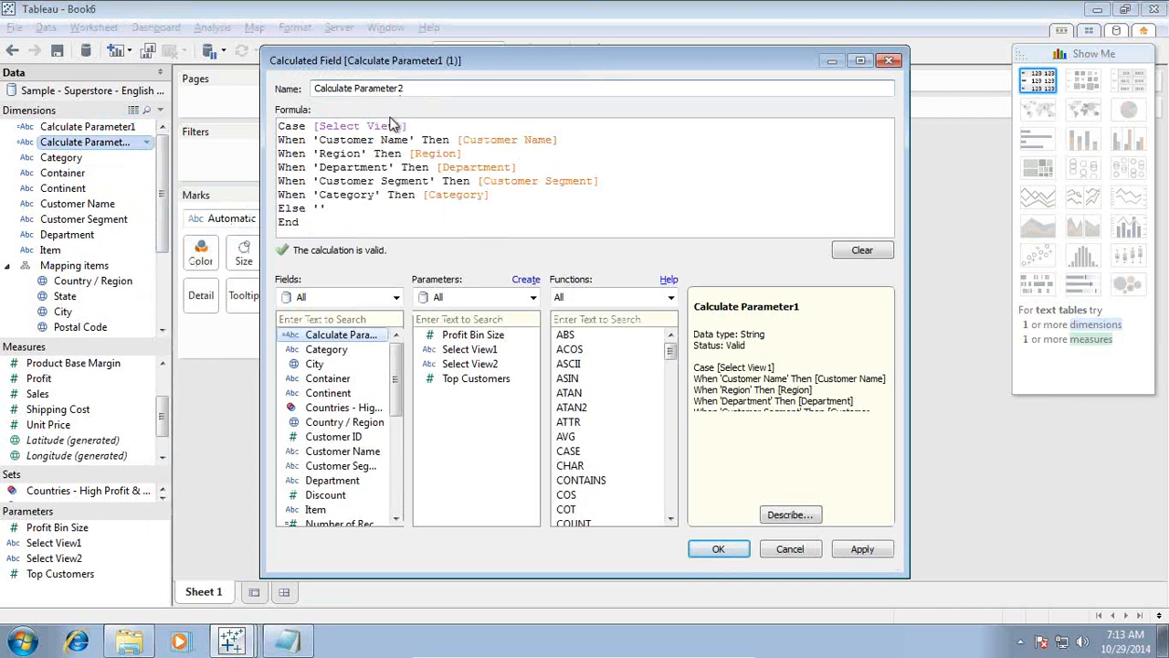
# - Change the parameter in the Calculate Parameter2 formula's Case line to [Select View2] and save the field
pyautogui.click(396, 126)
pyautogui.press('BackSpace')
pyautogui.write('2')
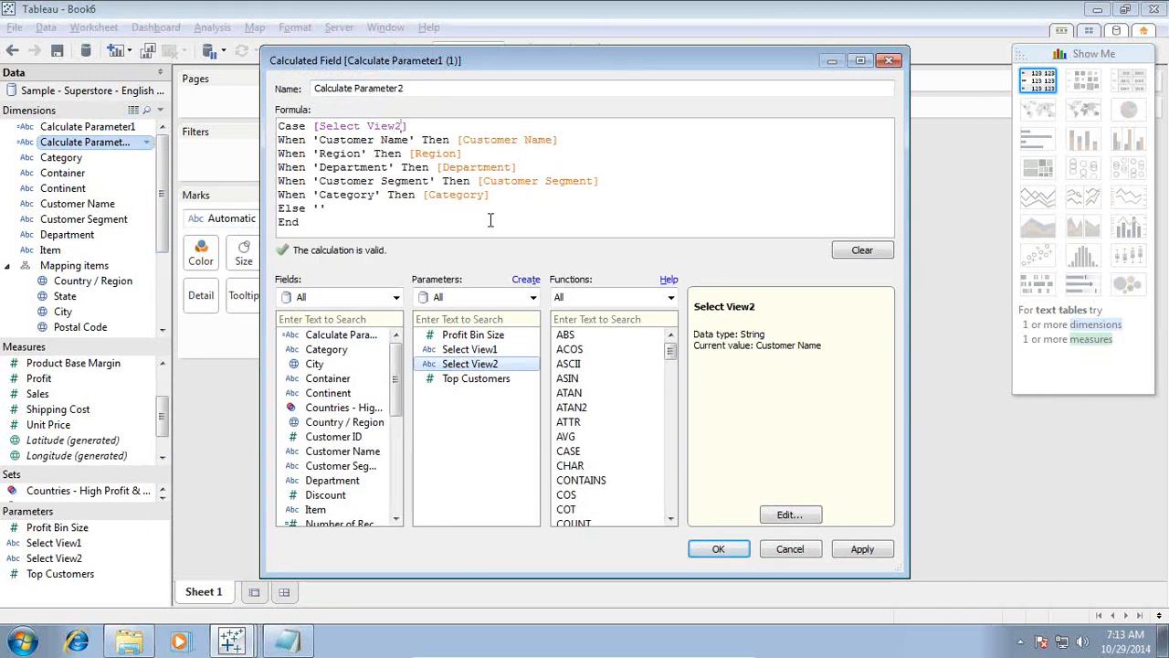
pyautogui.click(705, 549)
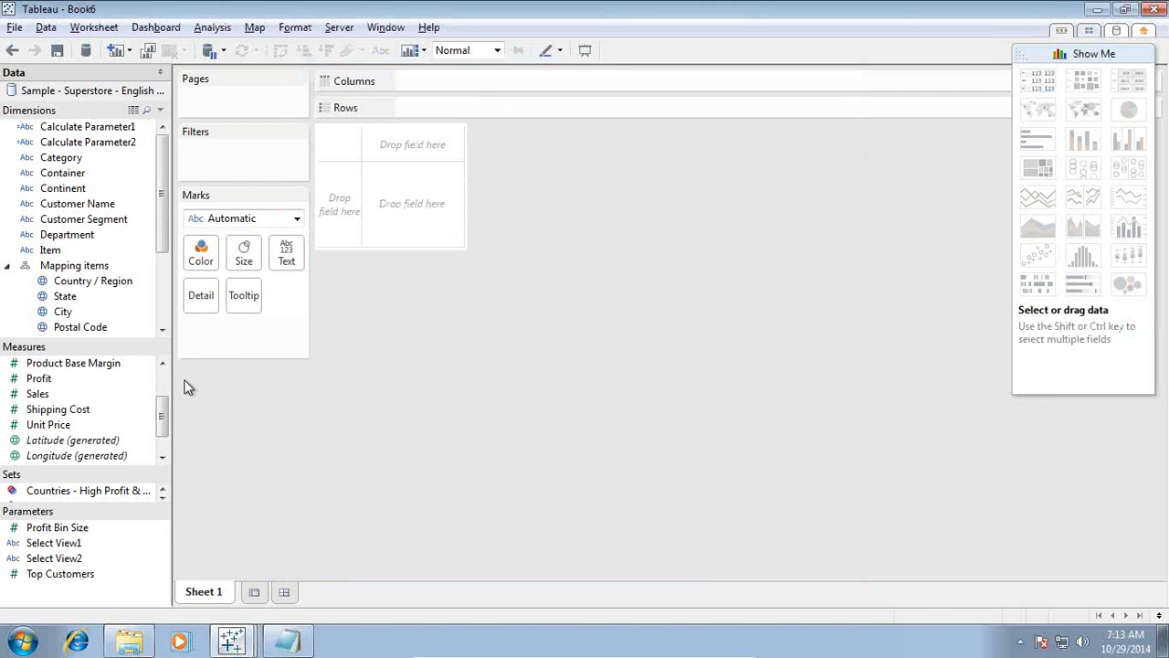
# - Show the parameter controls for Select View1 and Select View2 on the sheet
pyautogui.rightClick(157, 544)
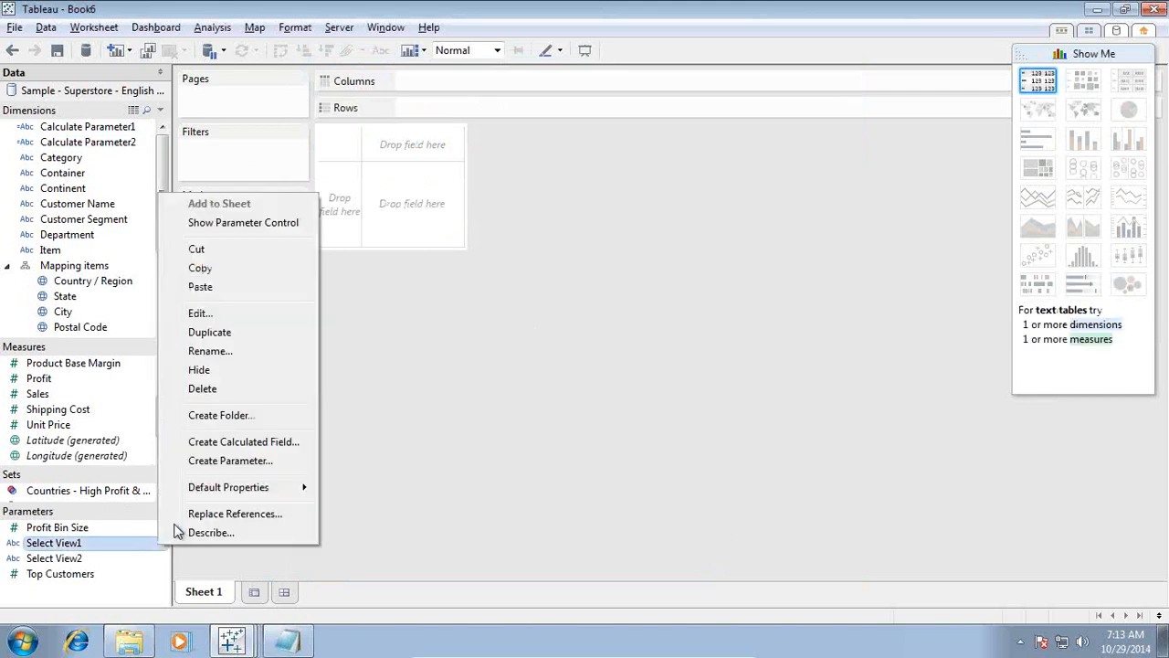
pyautogui.click(244, 225)
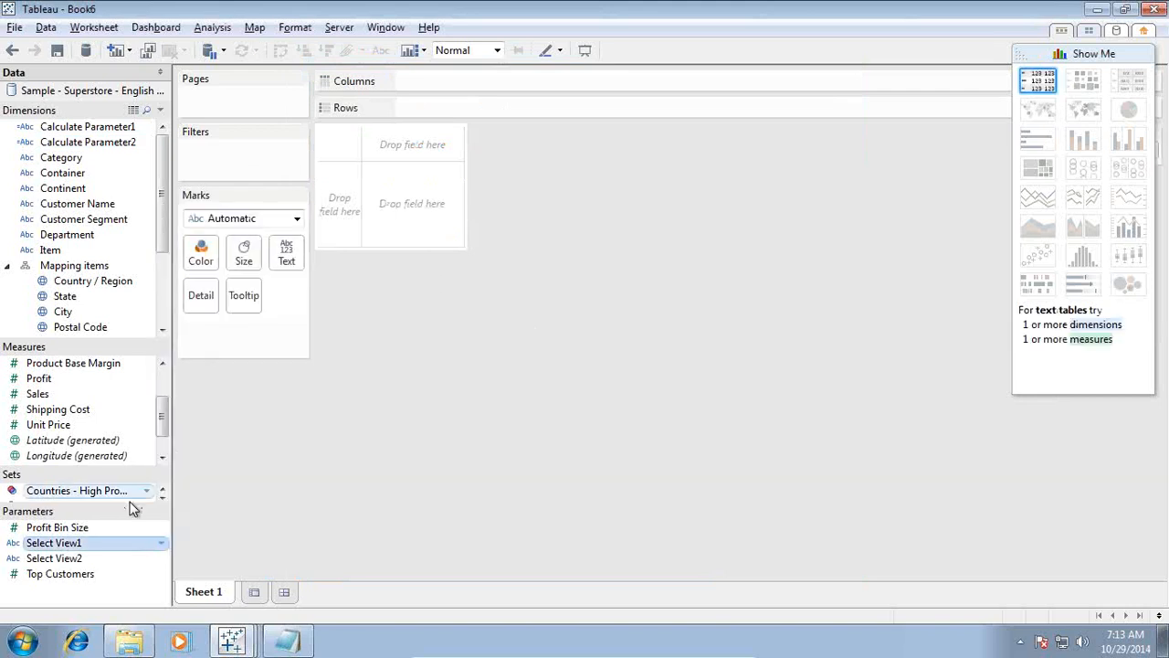
pyautogui.rightClick(156, 558)
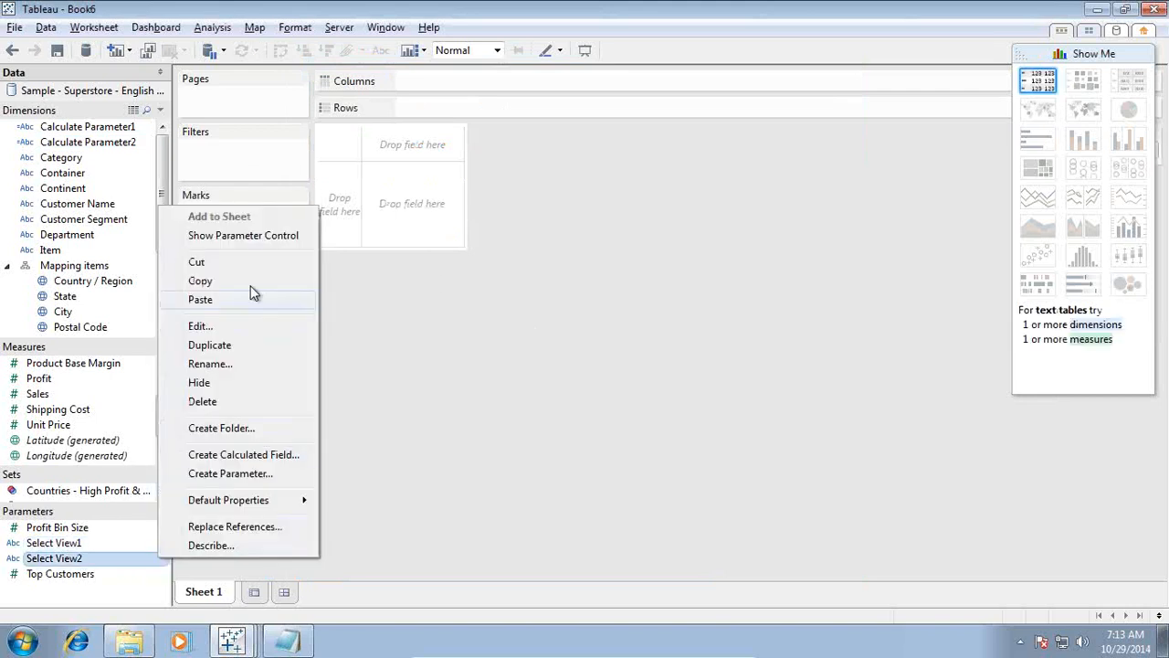
pyautogui.click(257, 239)
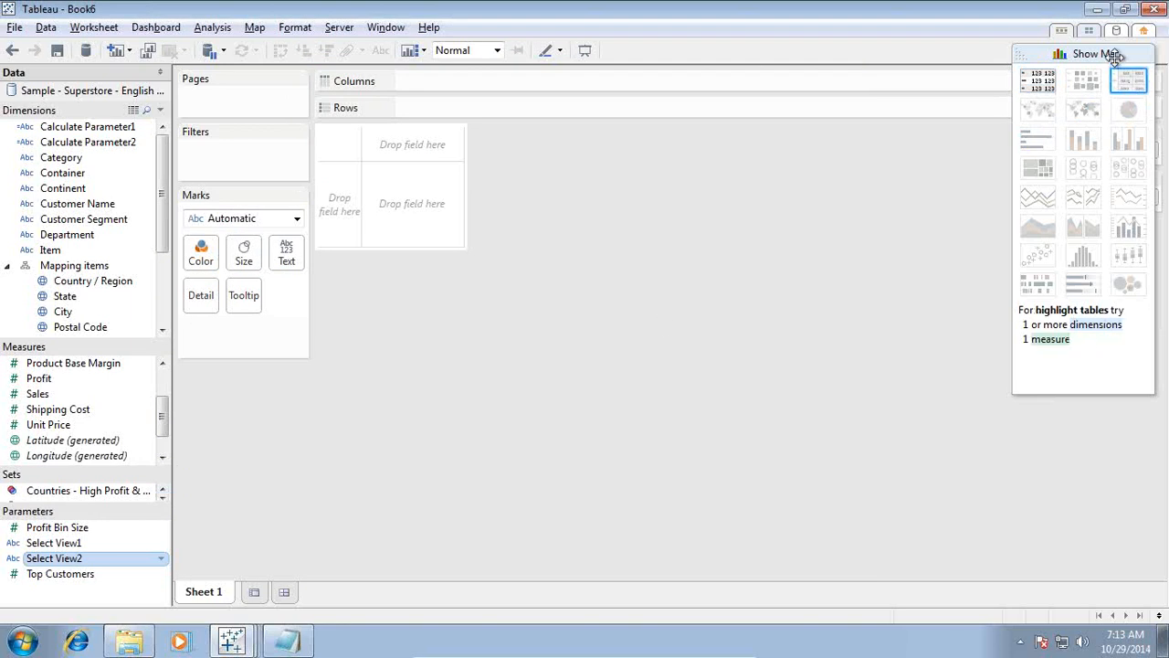
# - Move the Show Me palette out of the way and place the Select View1 and Select View2 controls below the Marks card
pyautogui.moveTo(1122, 53); pyautogui.dragTo(1117, 328)
pyautogui.moveTo(1080, 132); pyautogui.dragTo(228, 370)
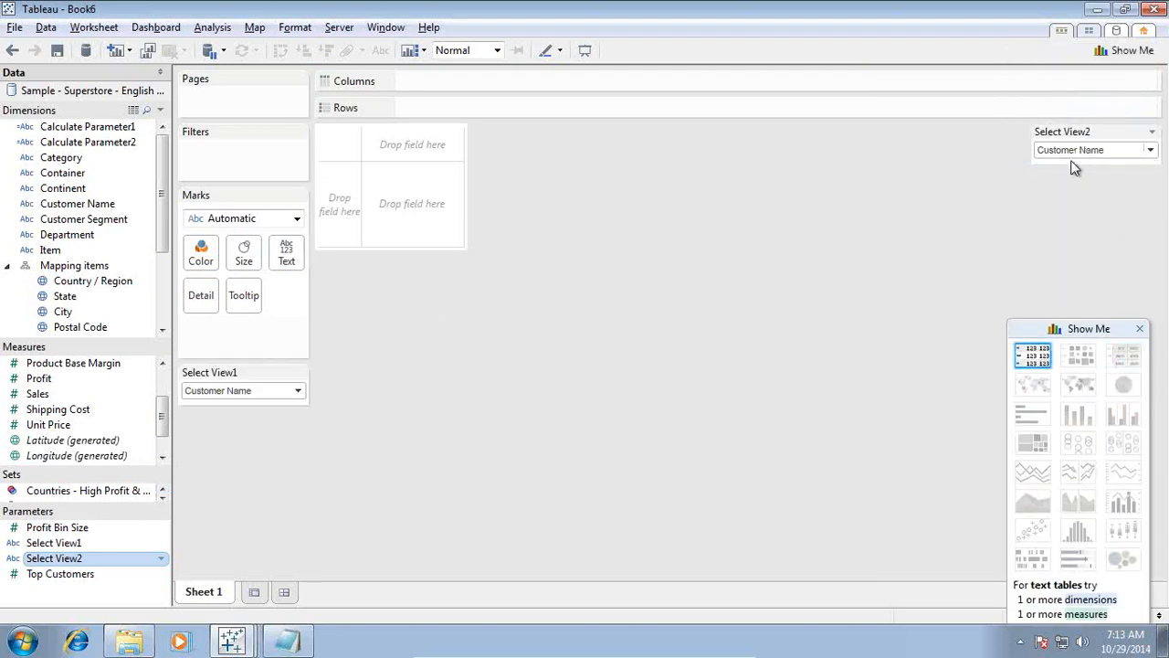
pyautogui.moveTo(1155, 130); pyautogui.dragTo(226, 405)
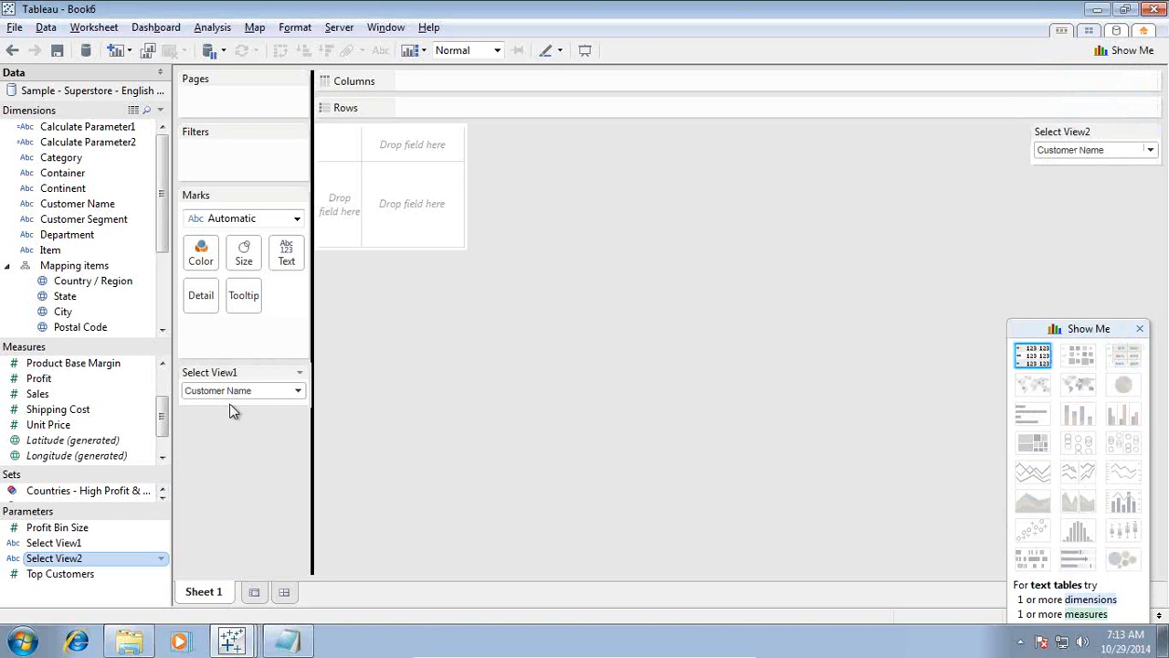
pyautogui.moveTo(1096, 132); pyautogui.dragTo(264, 420)
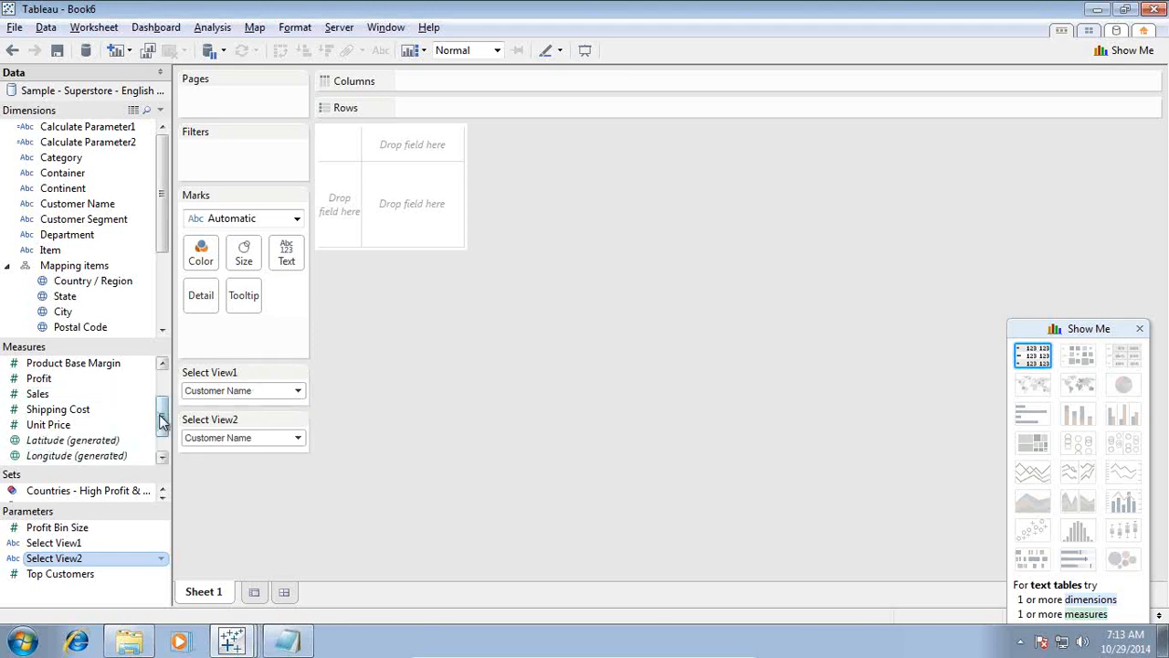
pyautogui.scroll(2, 163, 391)
pyautogui.moveTo(163, 391); pyautogui.dragTo(164, 422)
pyautogui.moveTo(165, 429); pyautogui.dragTo(164, 388)
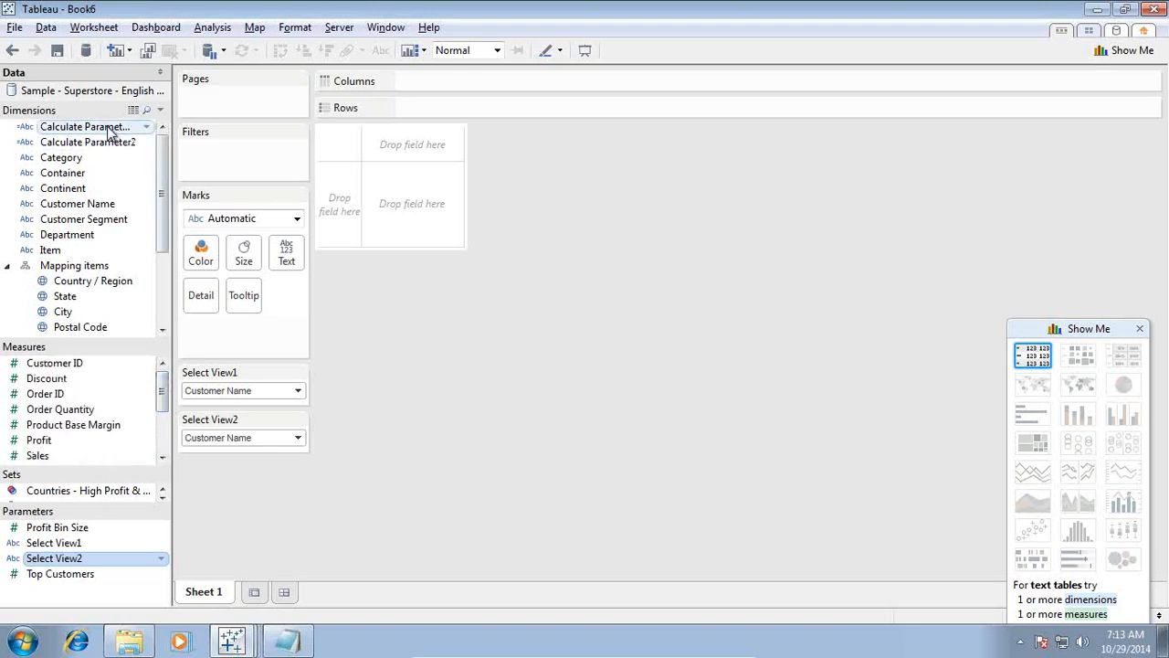
# - Place Calculate Parameter1 on Columns, Calculate Parameter2 on Rows, and Sales as a detail on the Marks card
pyautogui.moveTo(109, 131); pyautogui.dragTo(439, 82)
pyautogui.moveTo(122, 147); pyautogui.dragTo(452, 108)
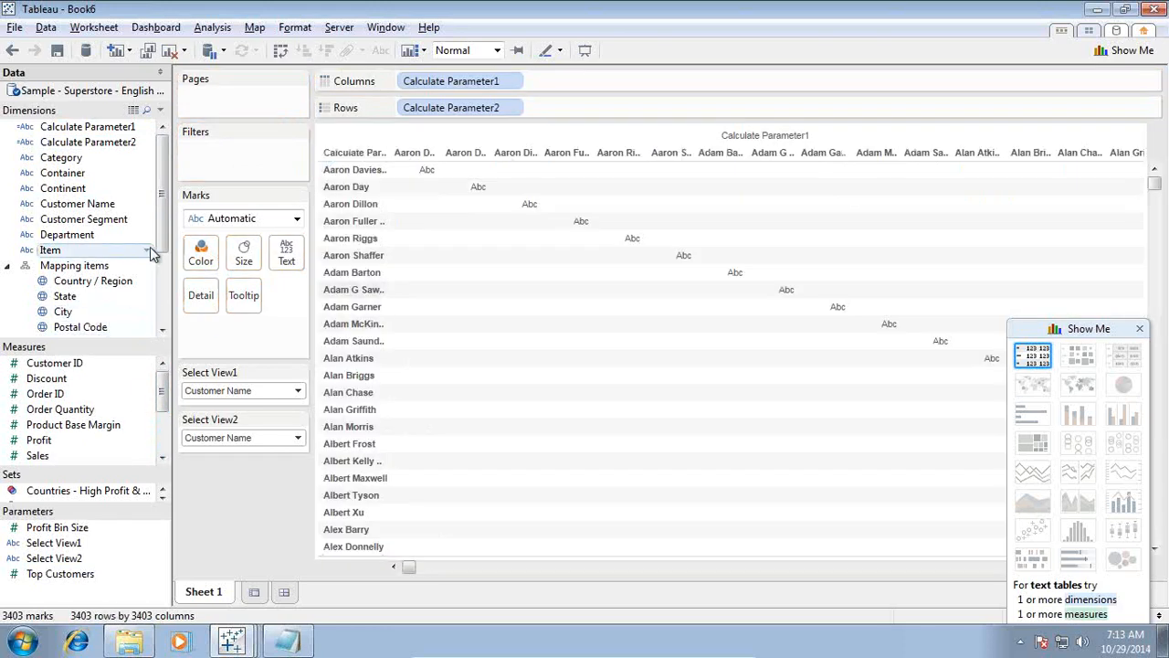
pyautogui.scroll(-1, 160, 247)
pyautogui.moveTo(41, 455); pyautogui.dragTo(201, 295)
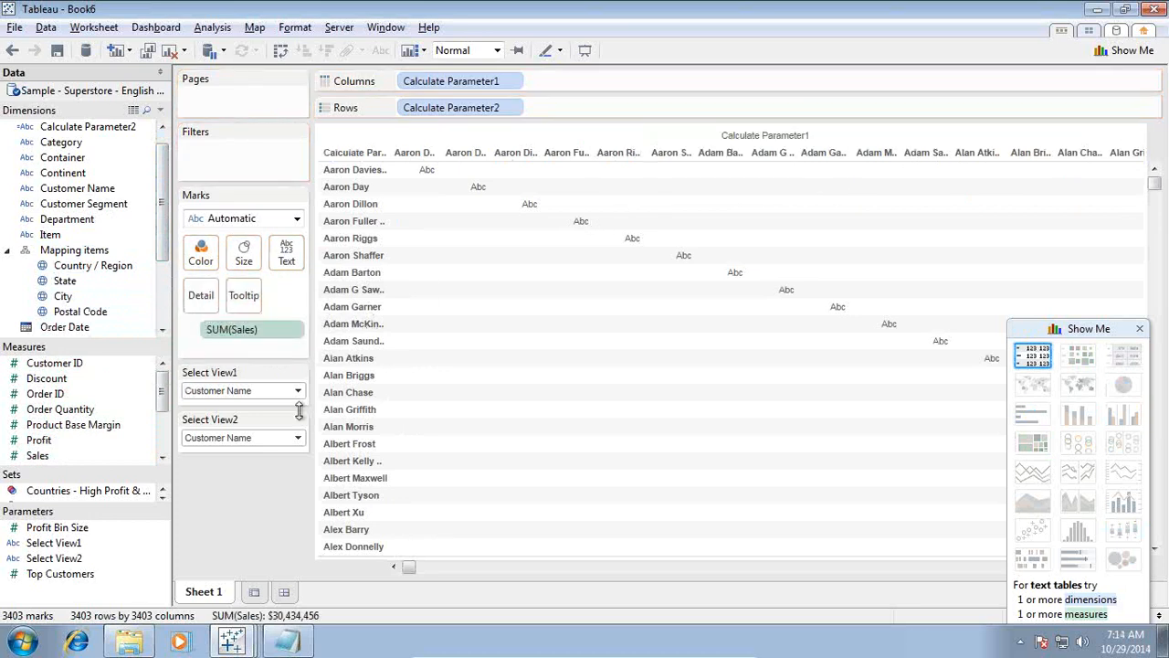
# - Set Select View1 to Department and Select View2 to Customer Name, and show SUM(Sales) as text in the table
pyautogui.click(297, 438)
pyautogui.click(260, 481)
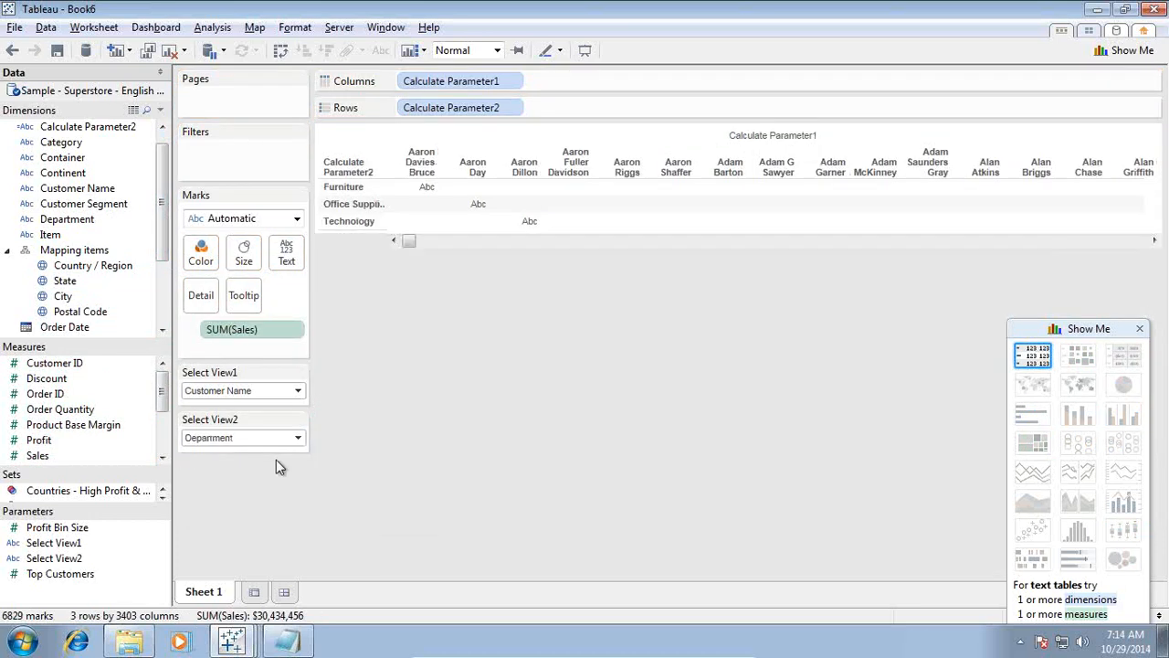
pyautogui.click(298, 390)
pyautogui.click(252, 429)
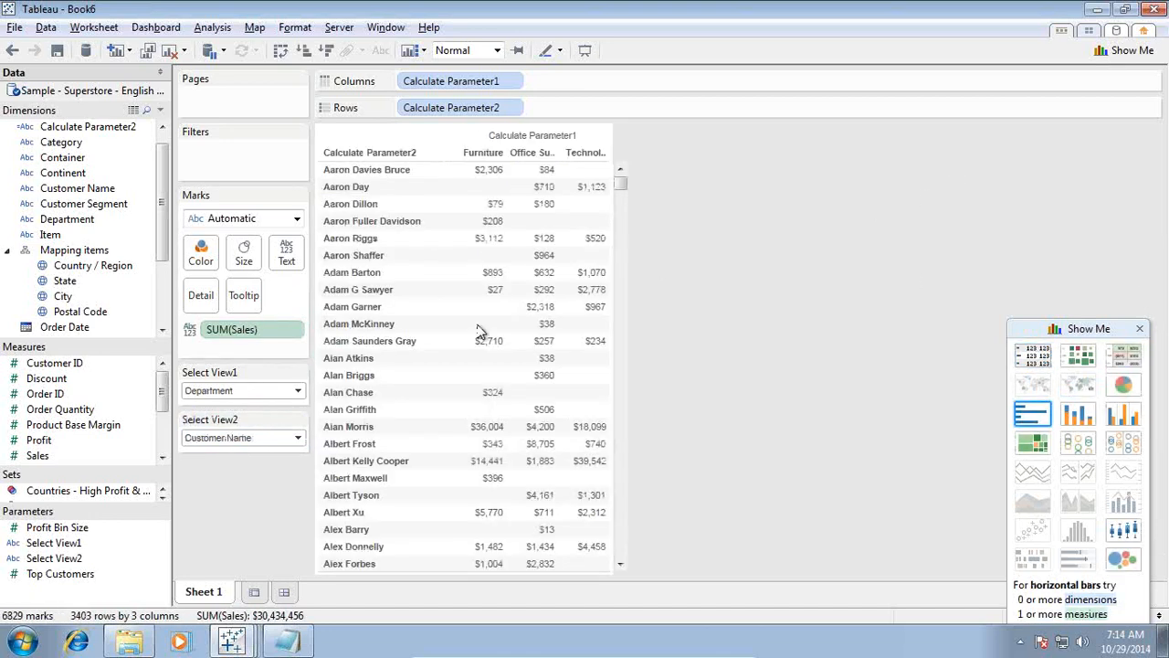
pyautogui.moveTo(250, 331); pyautogui.dragTo(286, 253)
# - Set Select View1 to Region and try Select View2 with Department and with Category
pyautogui.click(295, 391)
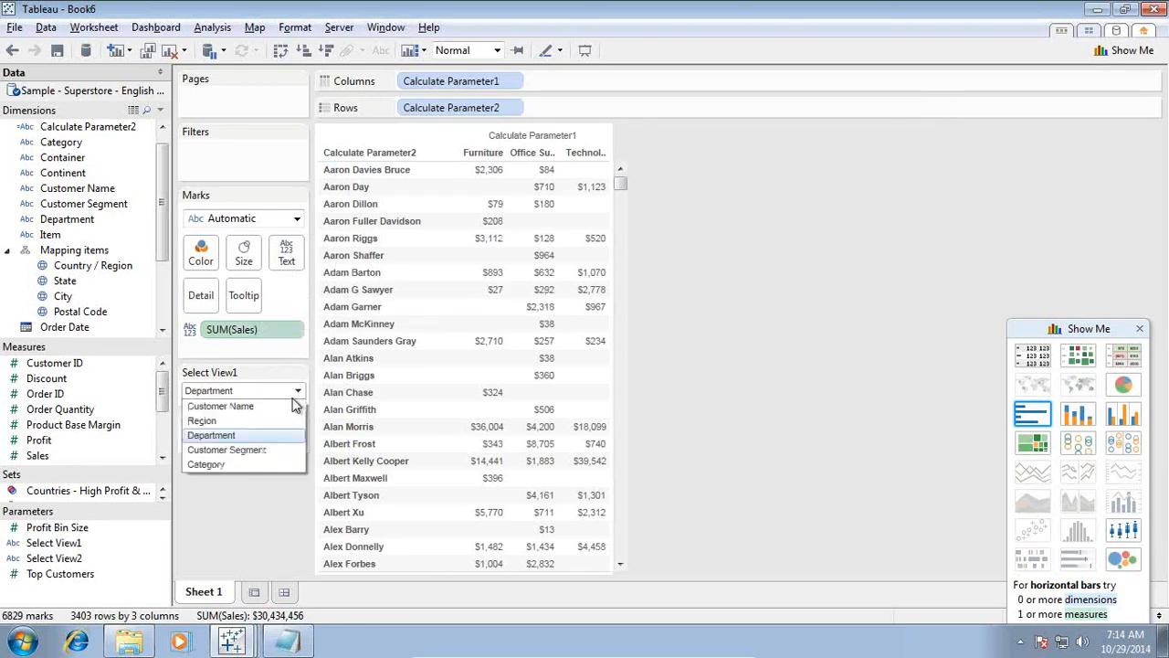
pyautogui.click(260, 422)
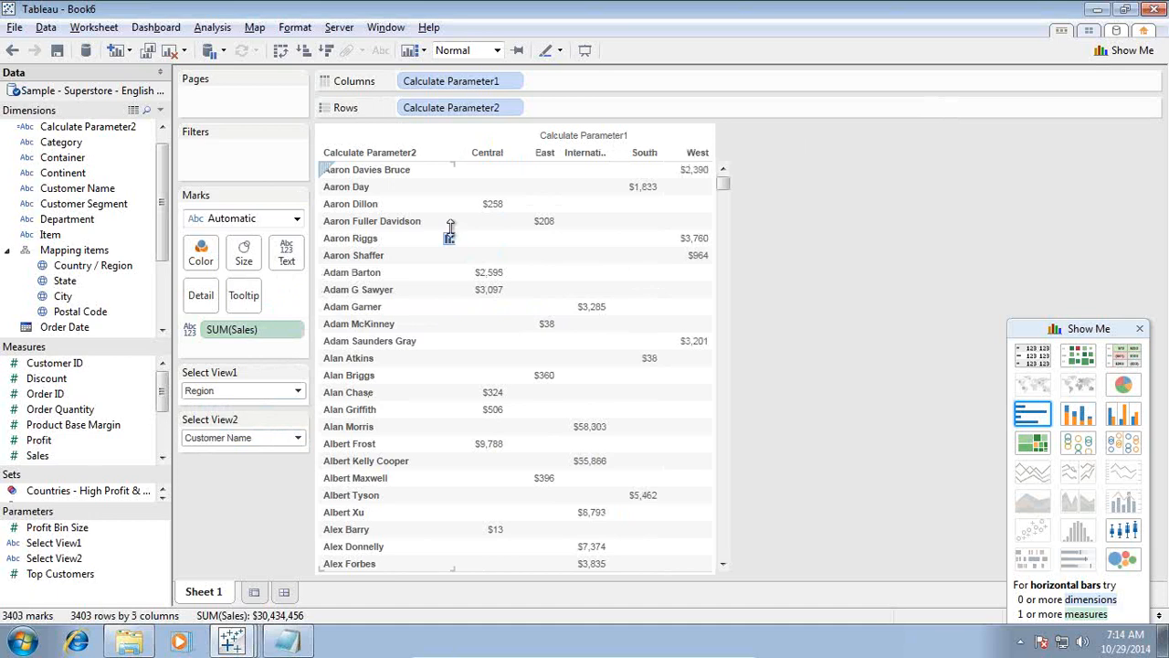
pyautogui.click(278, 439)
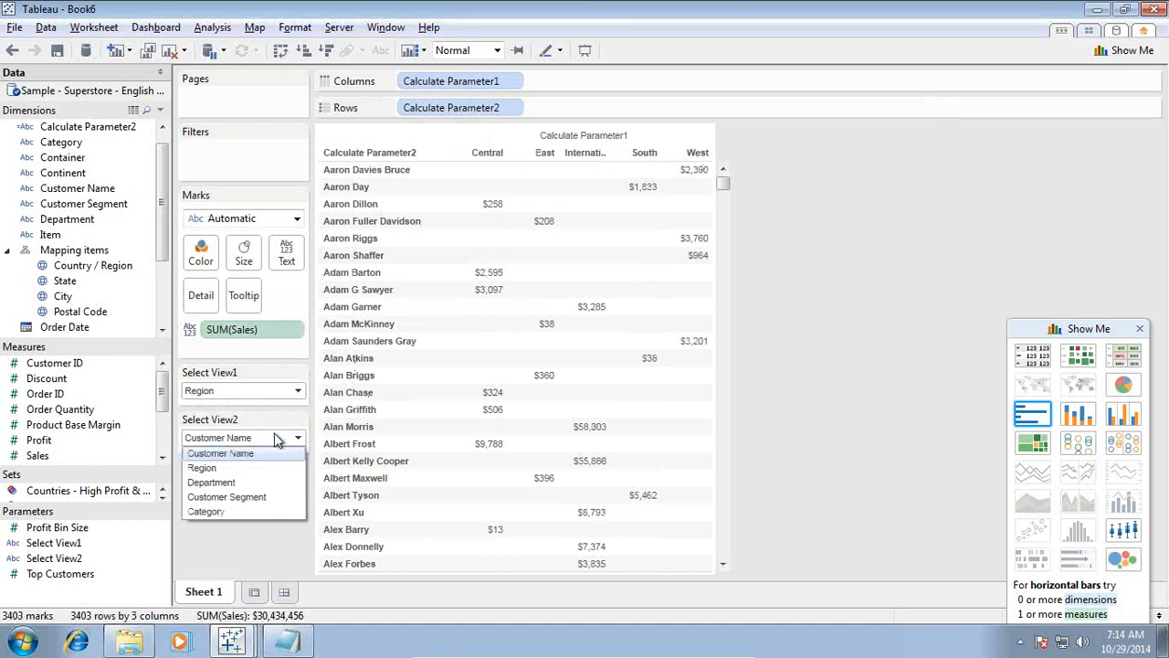
pyautogui.click(229, 483)
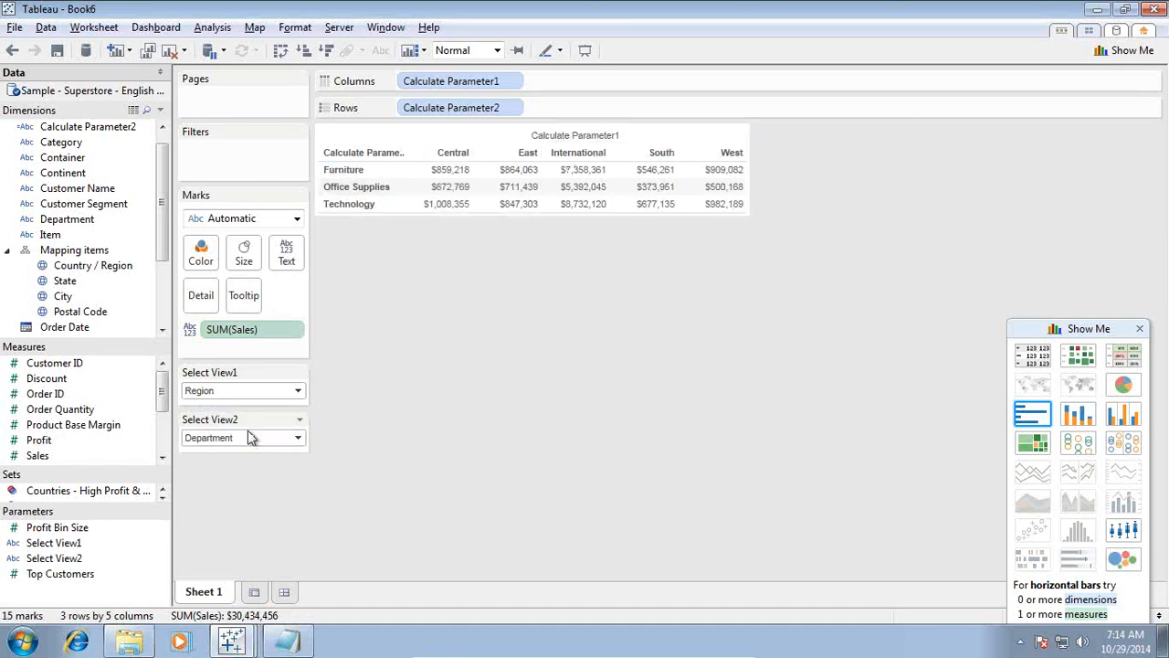
pyautogui.click(231, 444)
pyautogui.click(219, 510)
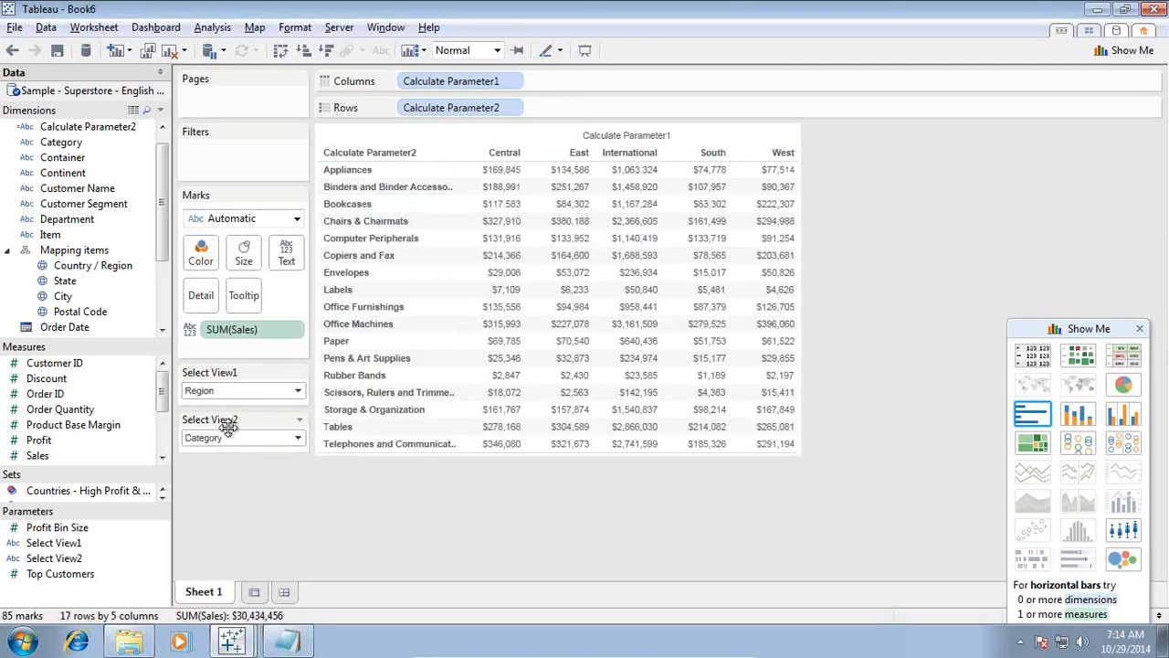
# - Set Select View1 to Customer Segment, and switch Select View2 to Customer Name and back to Category
pyautogui.click(228, 437)
pyautogui.click(227, 453)
pyautogui.click(236, 393)
pyautogui.click(227, 449)
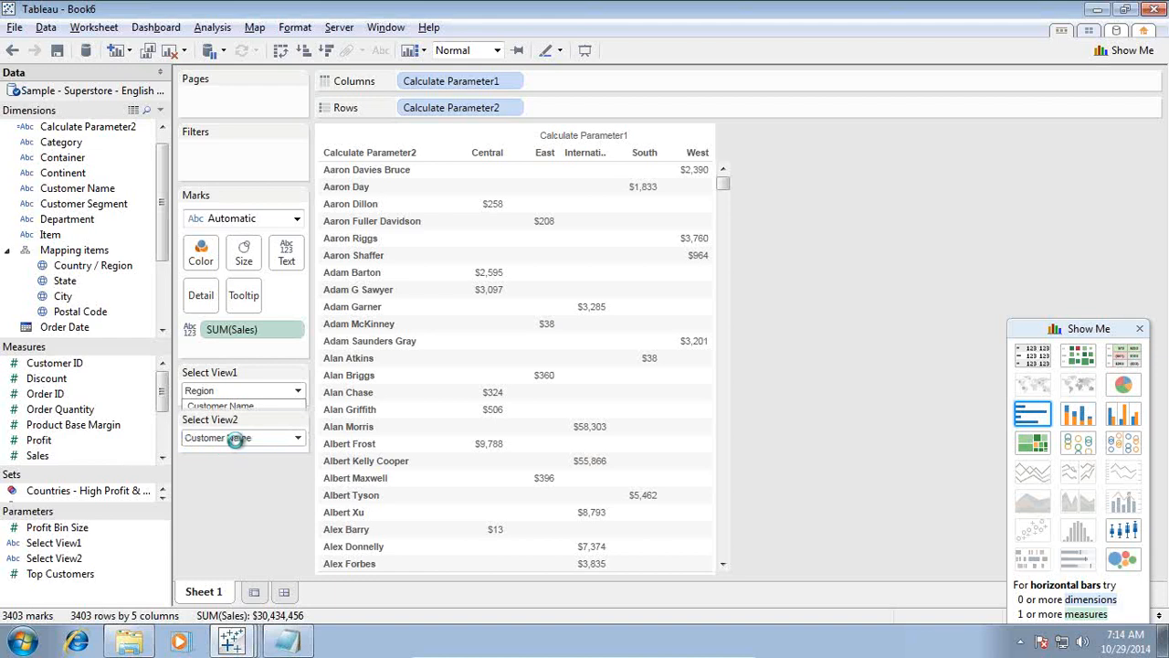
pyautogui.click(248, 438)
pyautogui.click(228, 512)
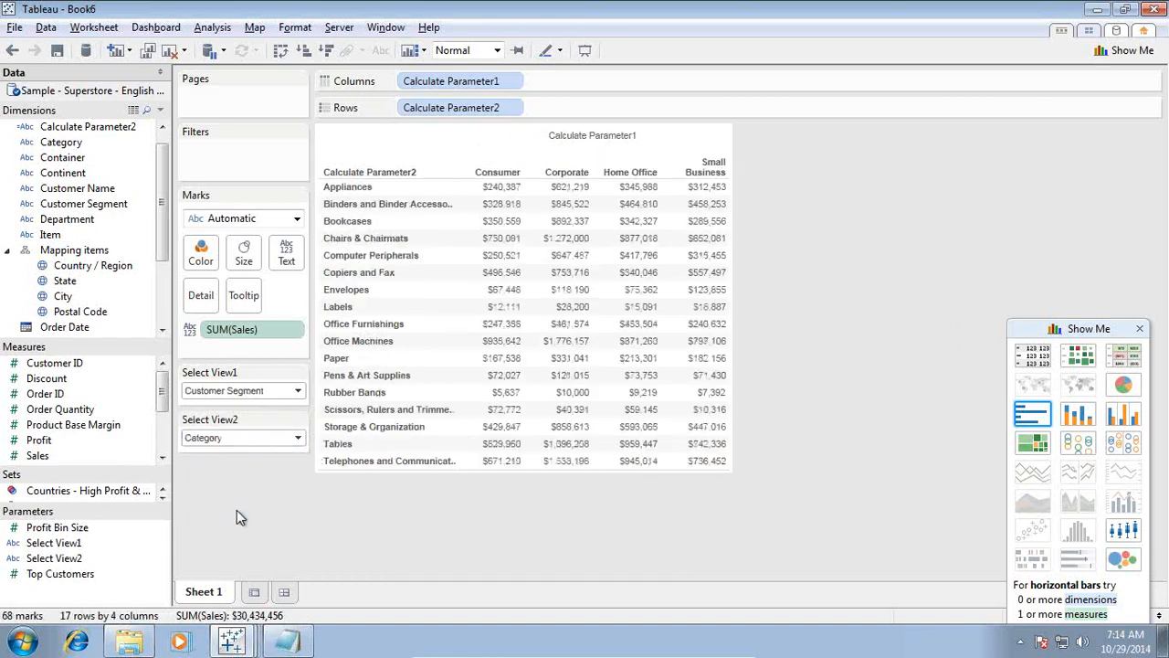
pyautogui.click(247, 392)
pyautogui.click(248, 374)
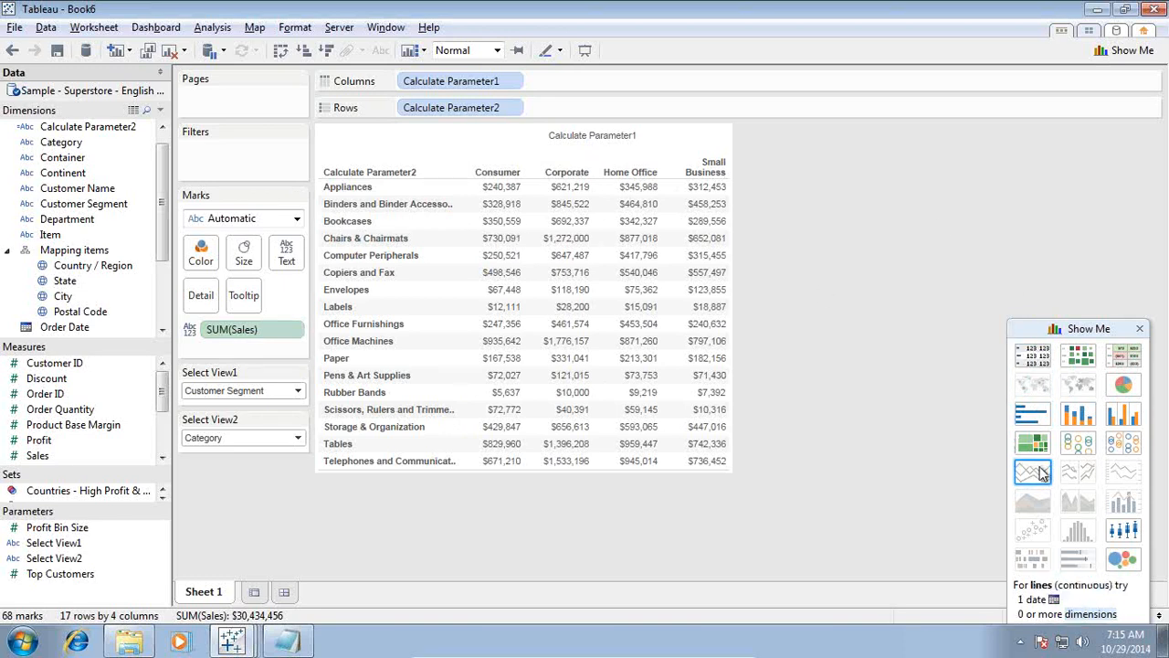
# - Convert the table to a horizontal bar chart, with Select View1 set to Department and Select View2 to Category
pyautogui.click(1032, 414)
pyautogui.click(298, 437)
pyautogui.click(261, 482)
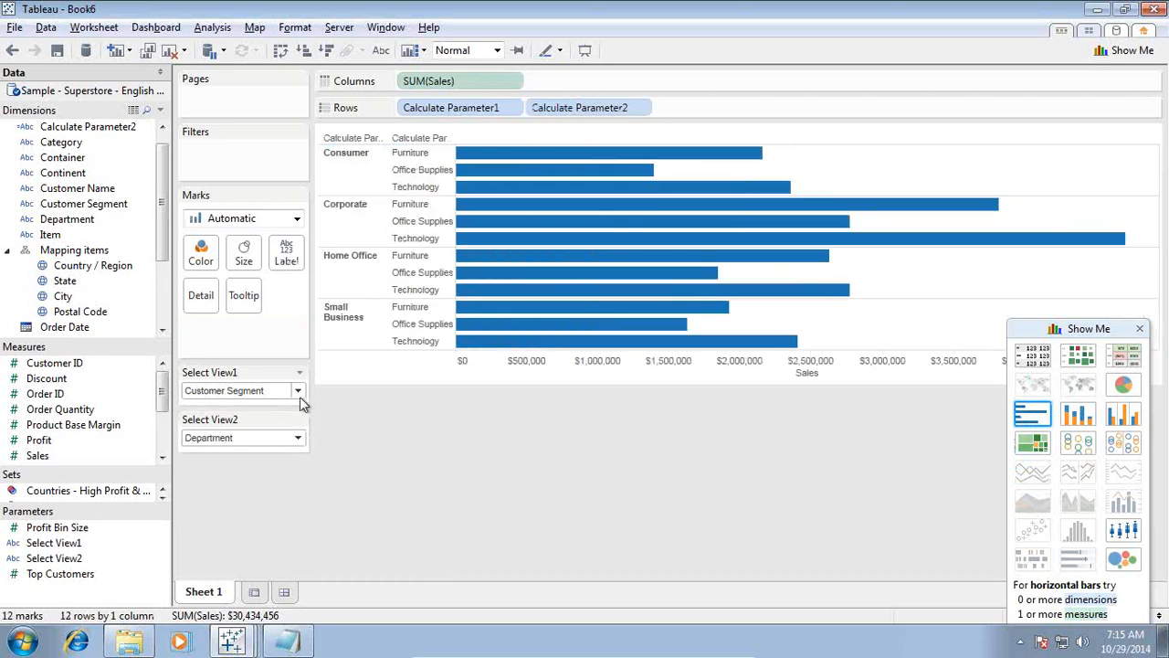
pyautogui.click(299, 392)
pyautogui.click(270, 438)
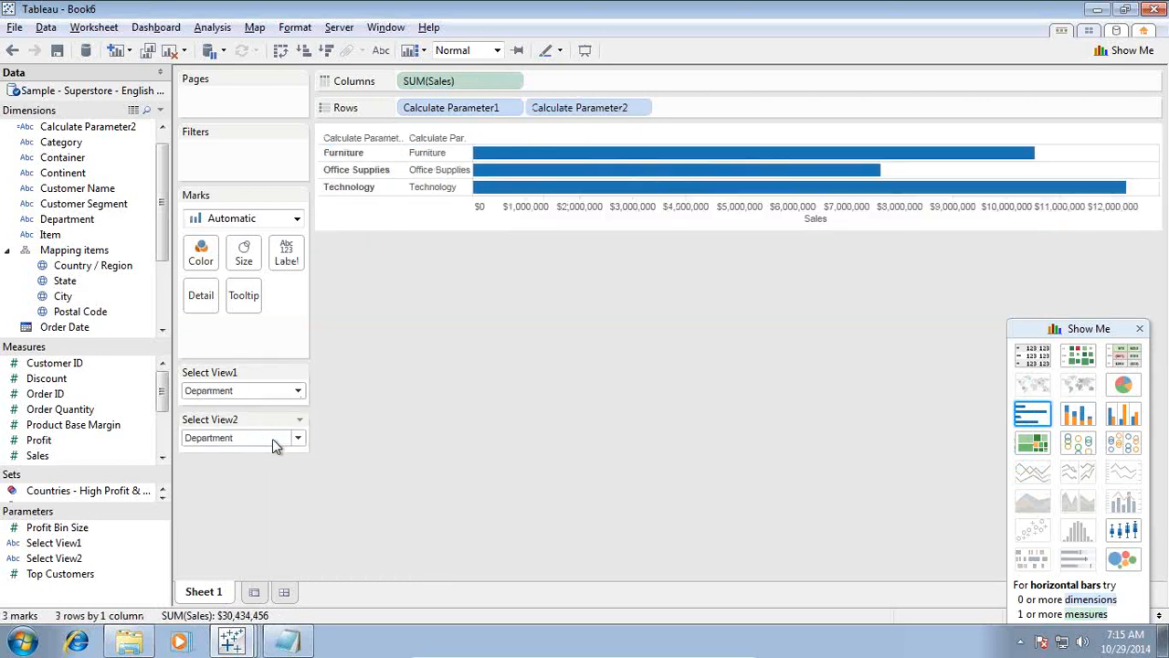
pyautogui.click(277, 437)
pyautogui.click(268, 514)
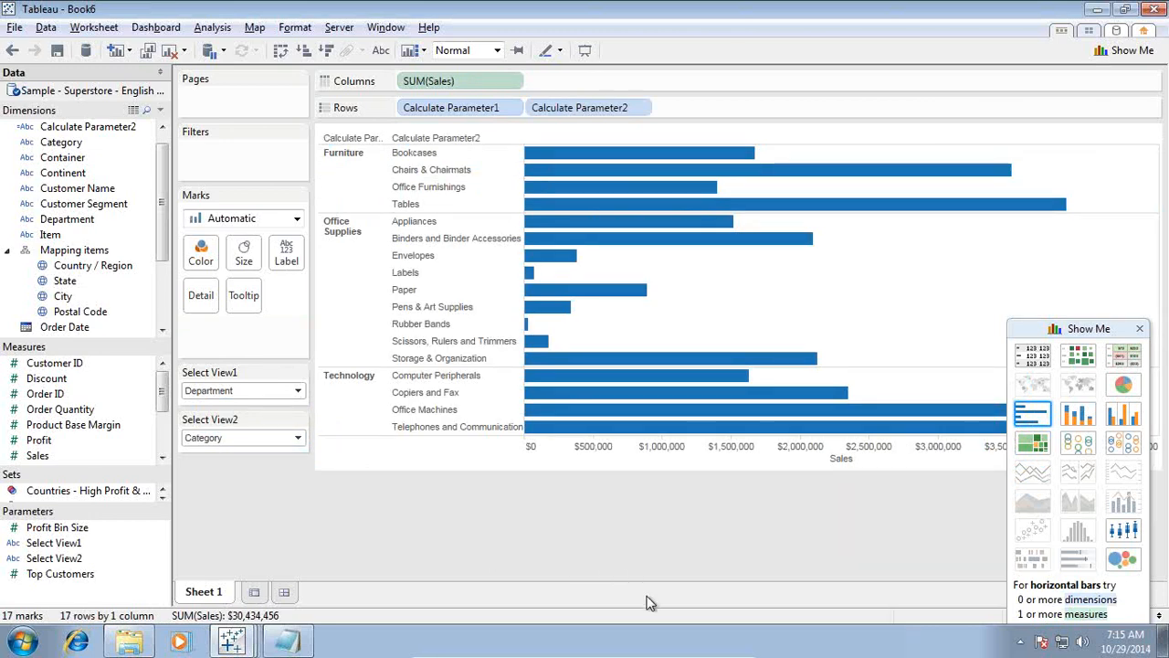
# - Minimize the Tableau_Working virtual machine window and advance the slide show to the "Any Question?" slide
pyautogui.moveTo(707, 654)
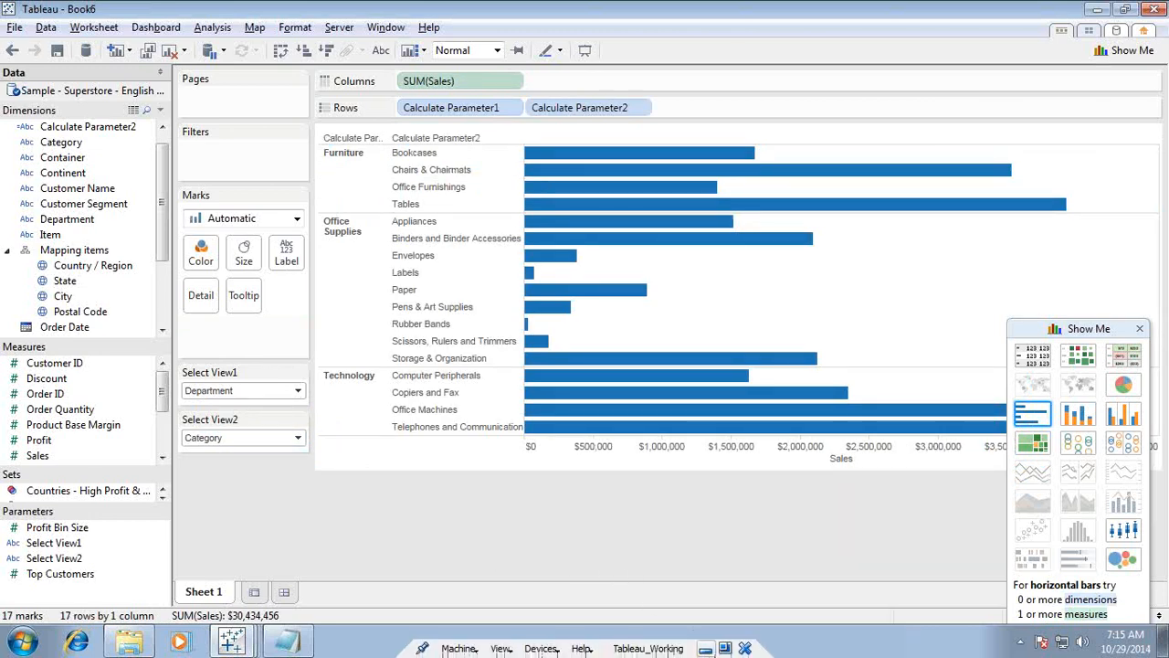
pyautogui.click(706, 649)
pyautogui.press('Right')
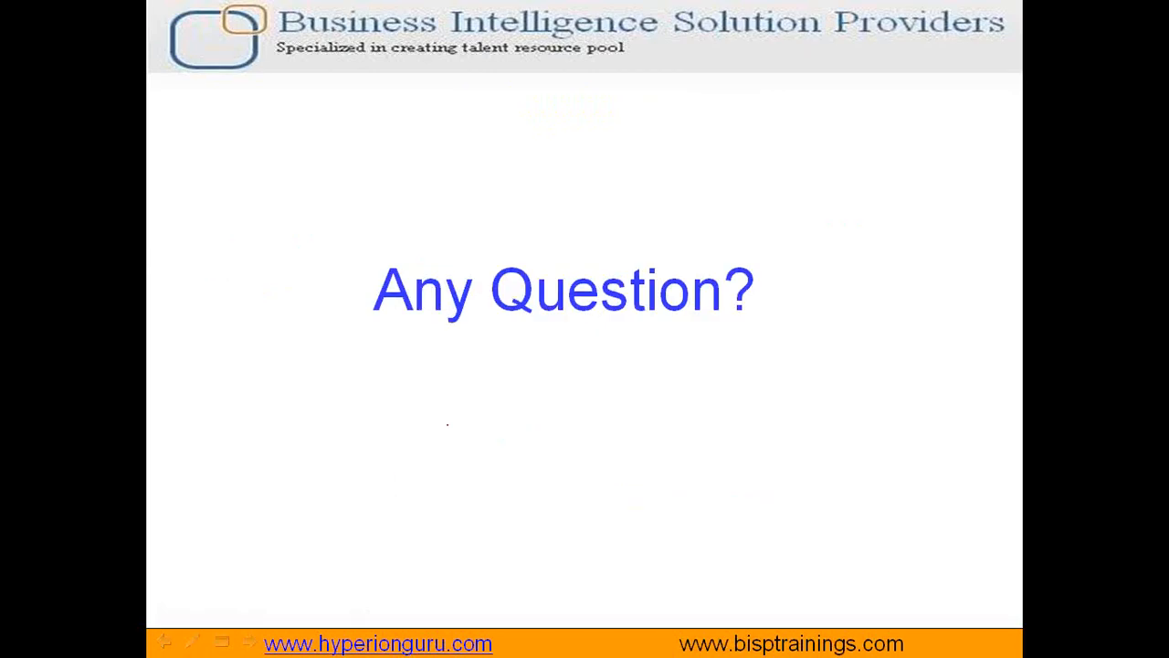